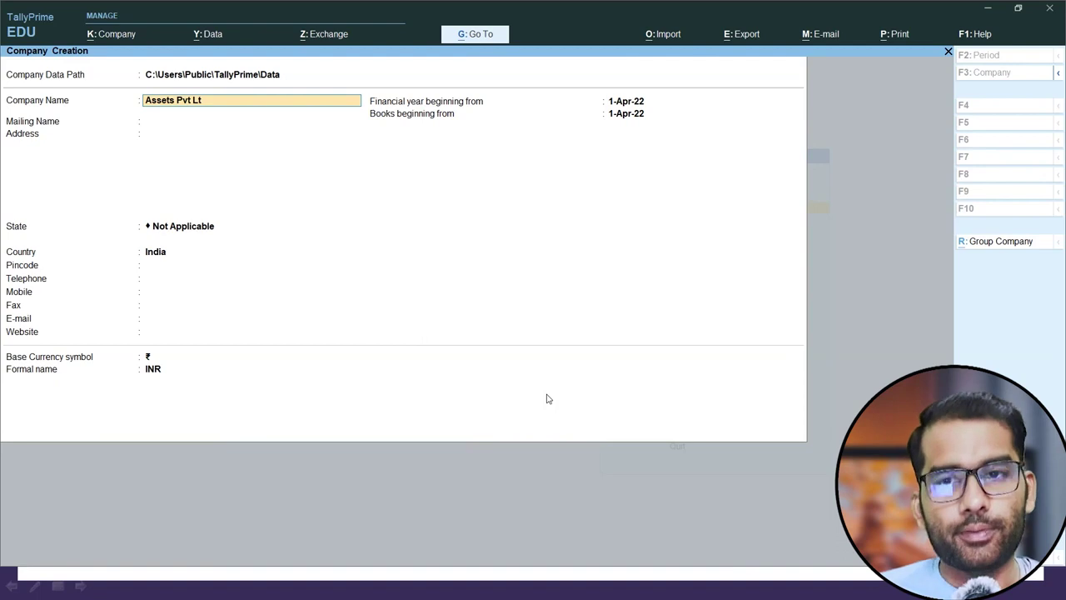
- Enter Assets Pvt Ltd as the new company's name and mailing name, and fill in the company address
key(Return)
key(Return)
text(Ghatampur Kanpur Nagar)
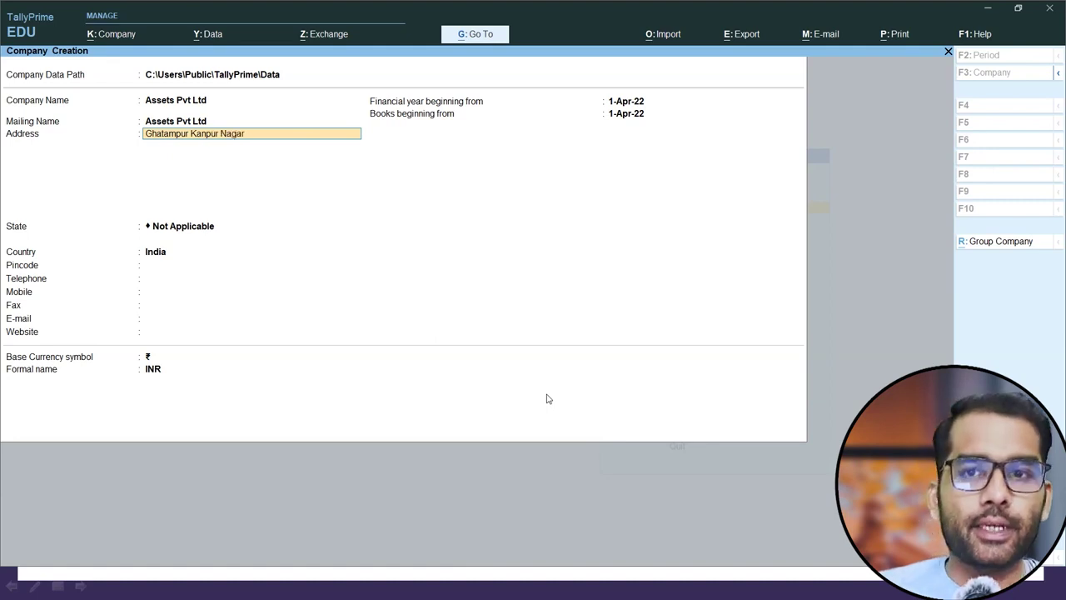
key(Return)
key(Return)
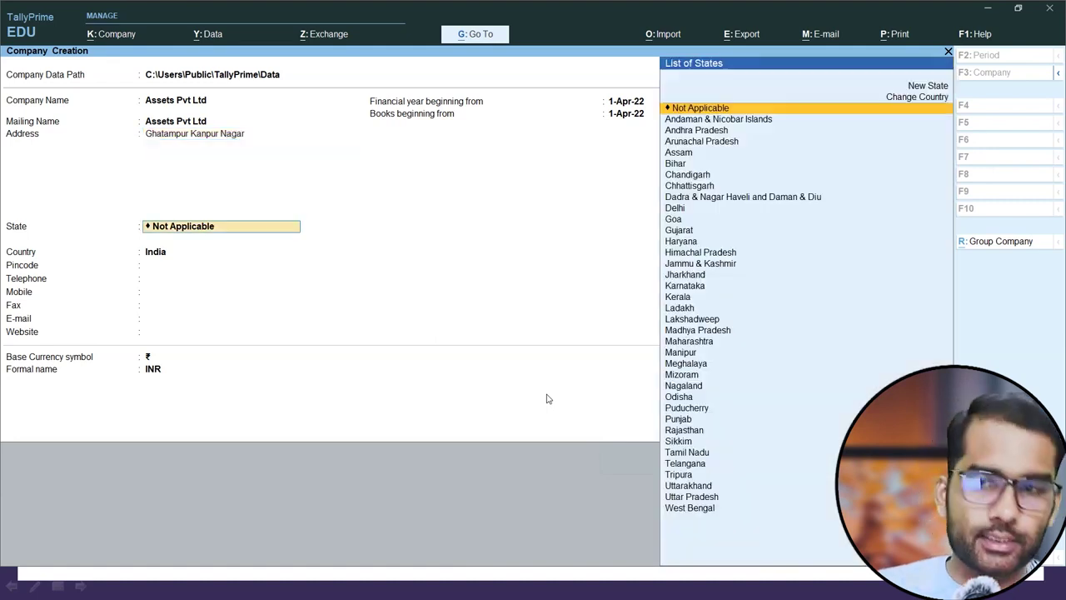
- Set the company's state to Uttar Pradesh, fill in its pincode, and create the company with the default features
text(u)
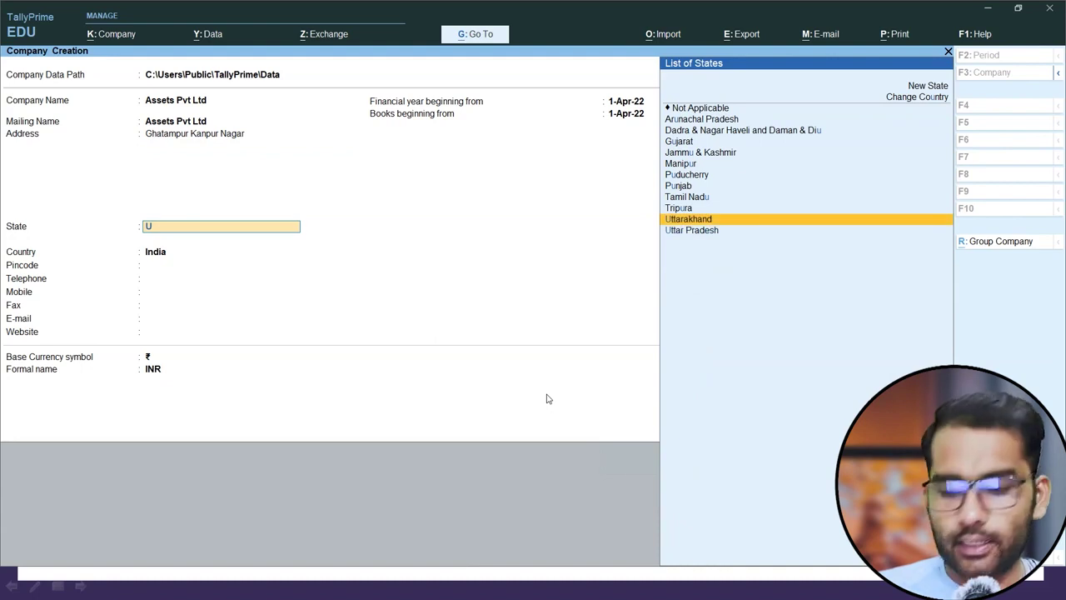
key(Down)
key(Return)
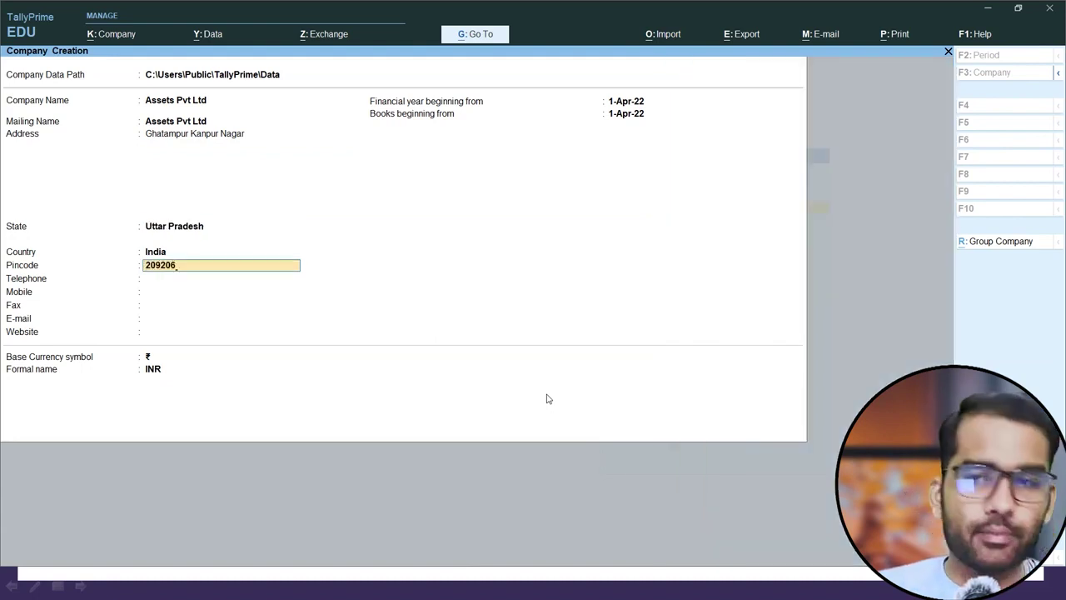
key(Return)
key(ctrl+a)
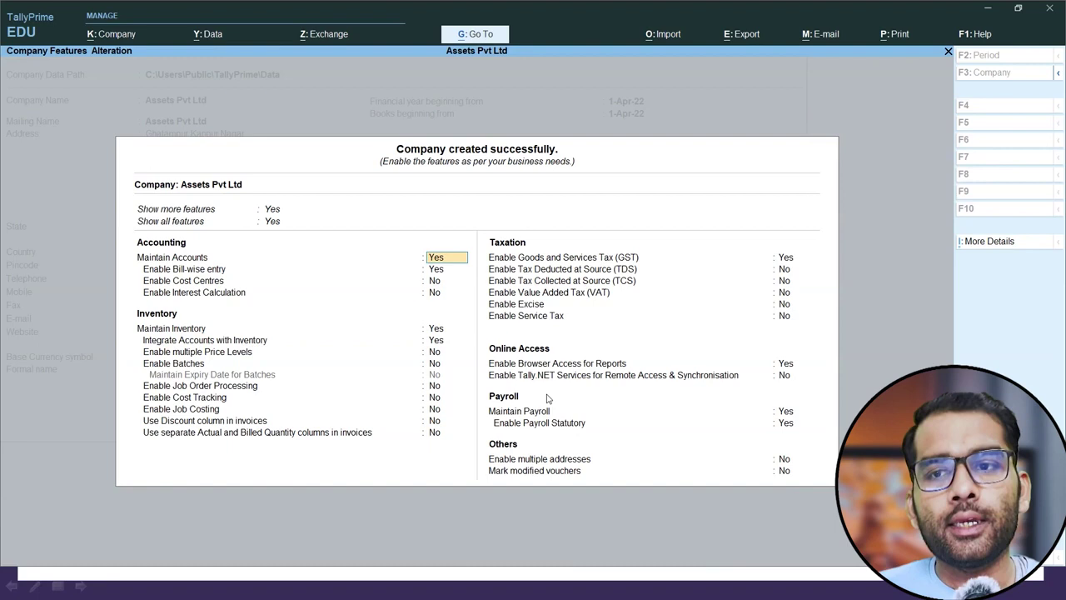
key(Escape)
key(y)
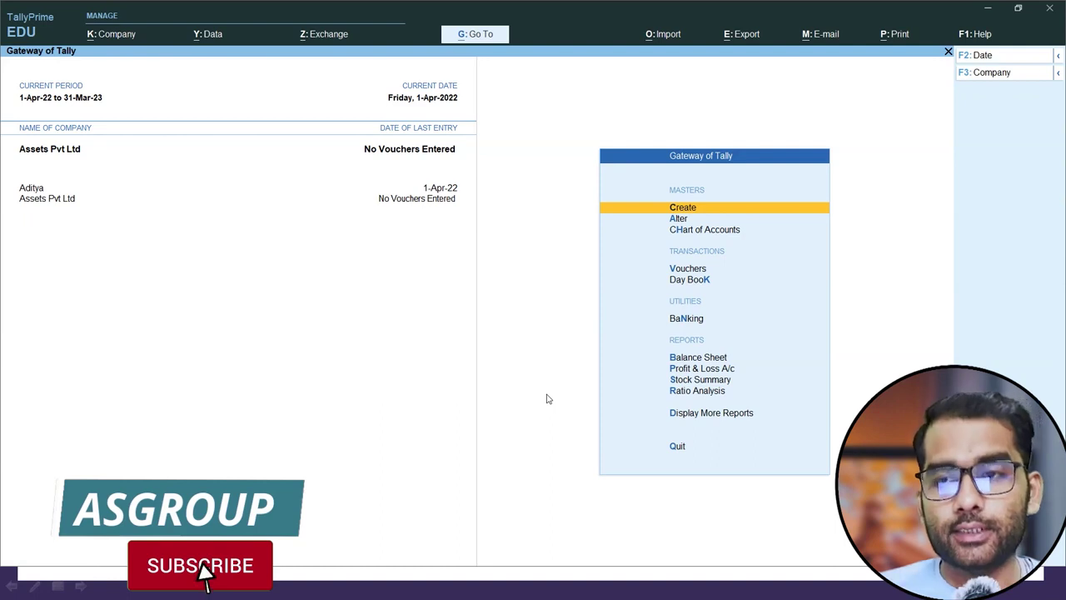
- Review the practice transactions on the slide and start a new payment voucher for Assets Pvt Ltd in TallyPrime
key(alt+Tab)
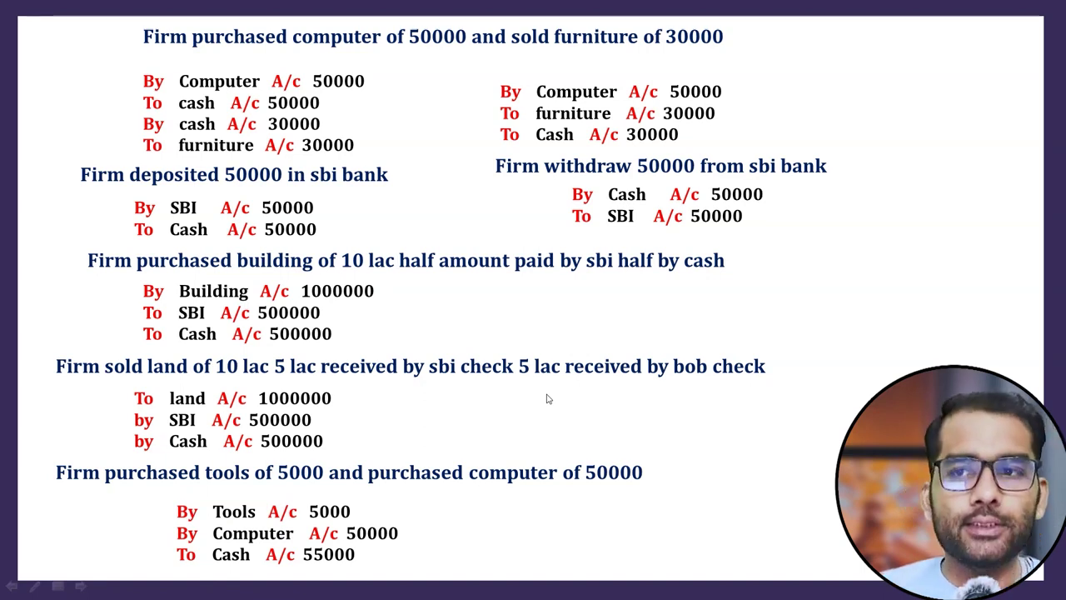
key(alt+Tab)
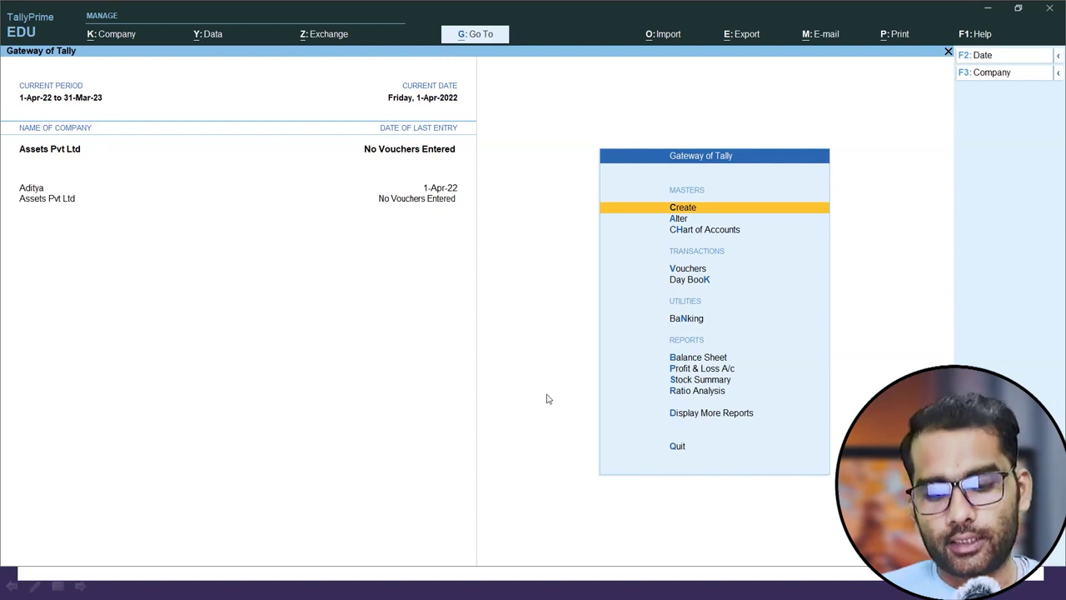
key(Down)
key(Down)
key(Down)
key(Return)
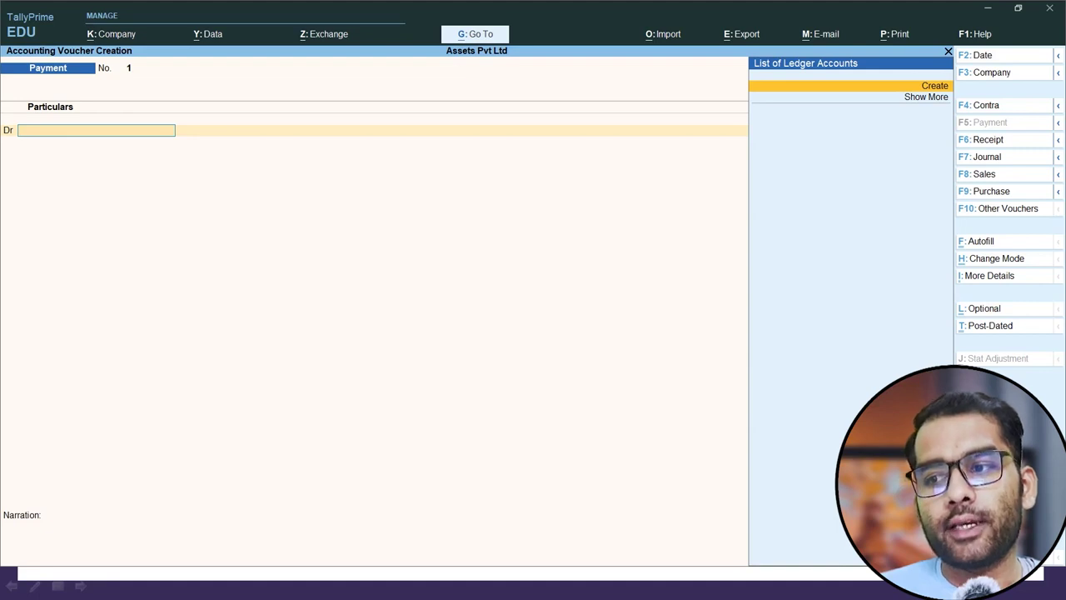
- Configure voucher entry with Use Cr/Dr instead of To/By set to No
key(F12)
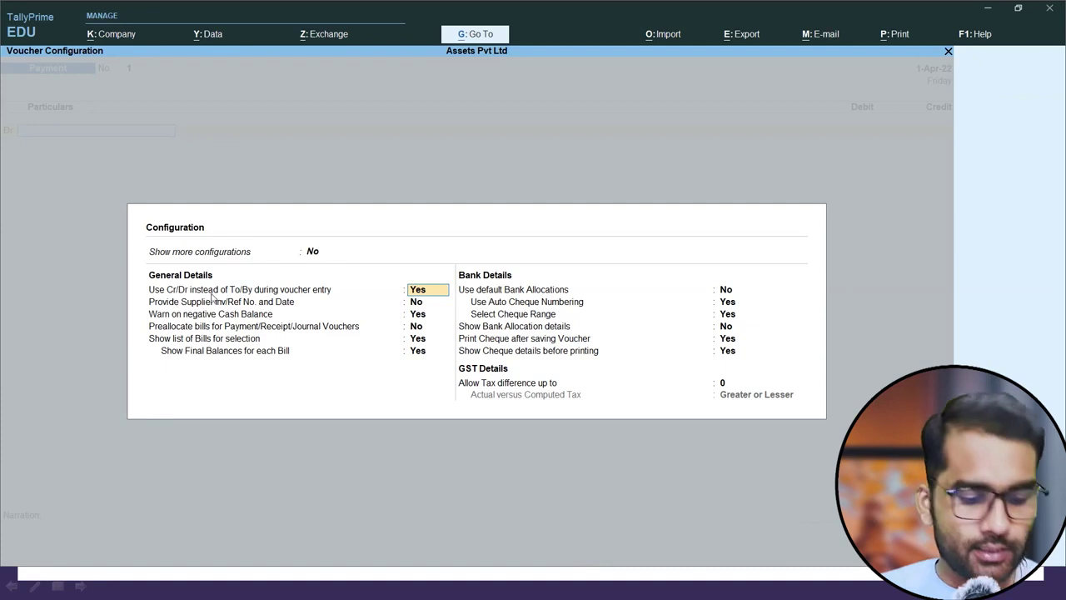
text(n)
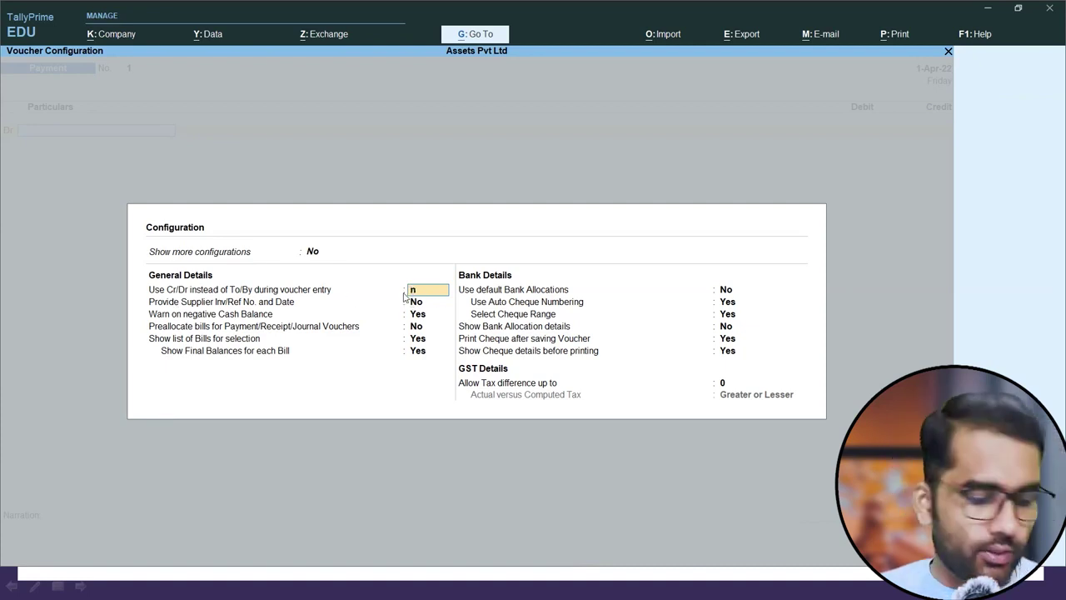
key(Return)
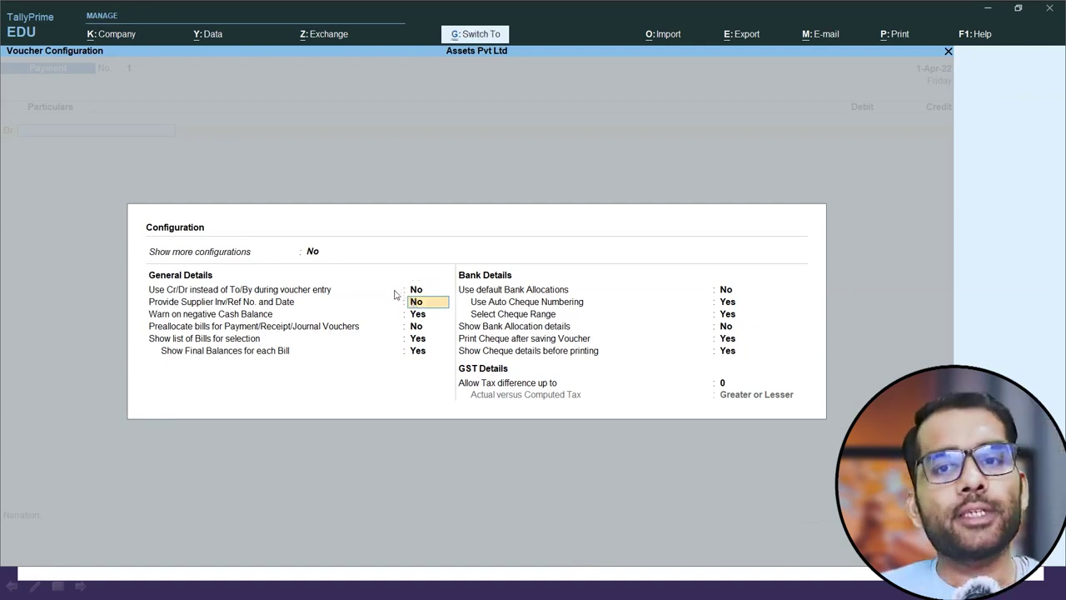
key(ctrl+a)
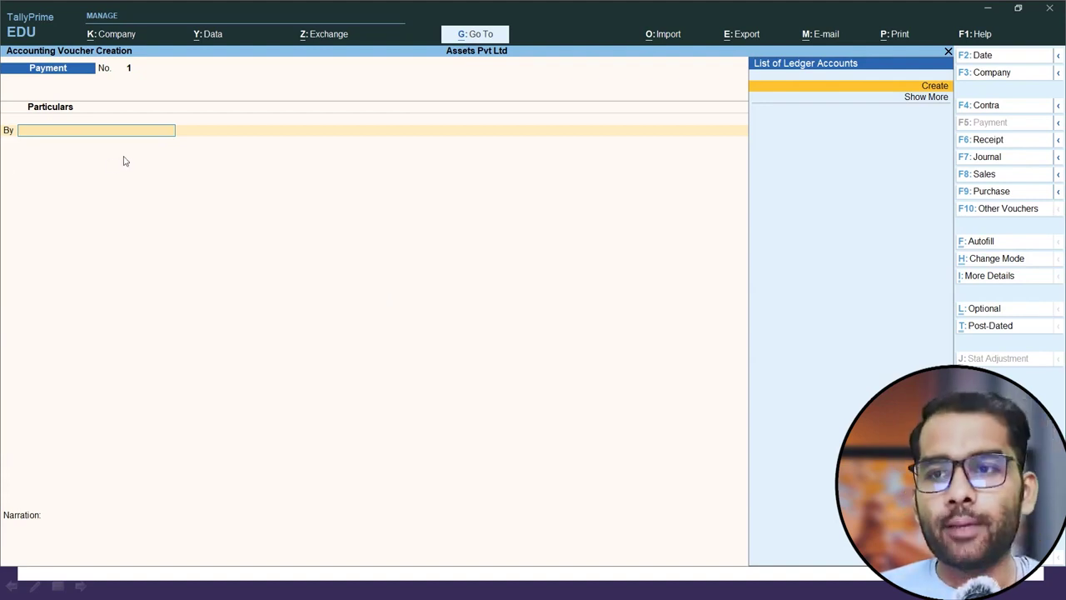
- Create a Computer ledger under Fixed Assets and debit it 50000 in the payment voucher
key(alt+Tab)
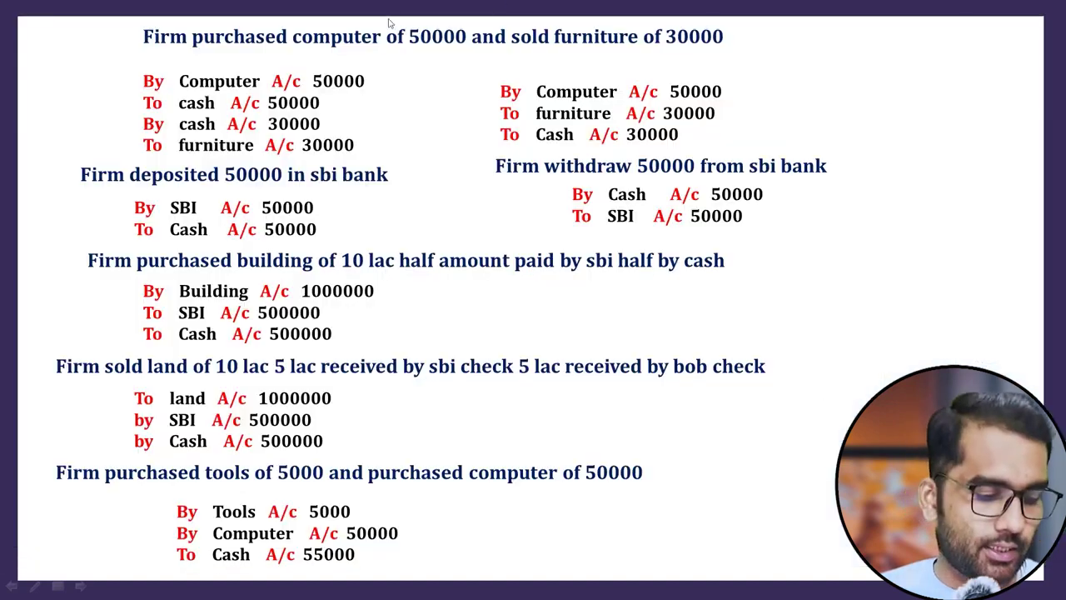
key(alt+Tab)
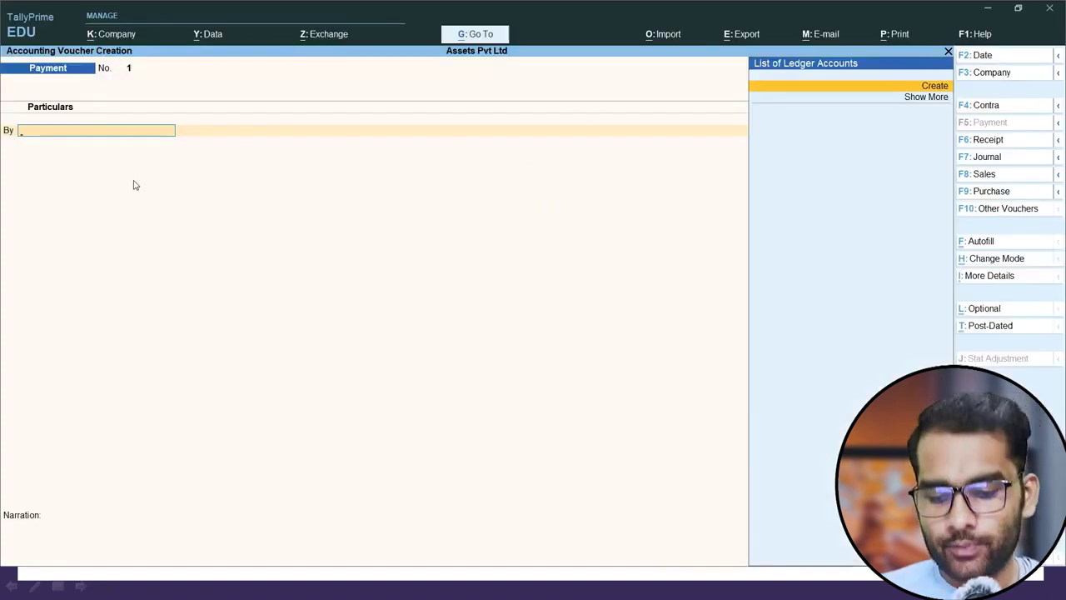
click(885, 89)
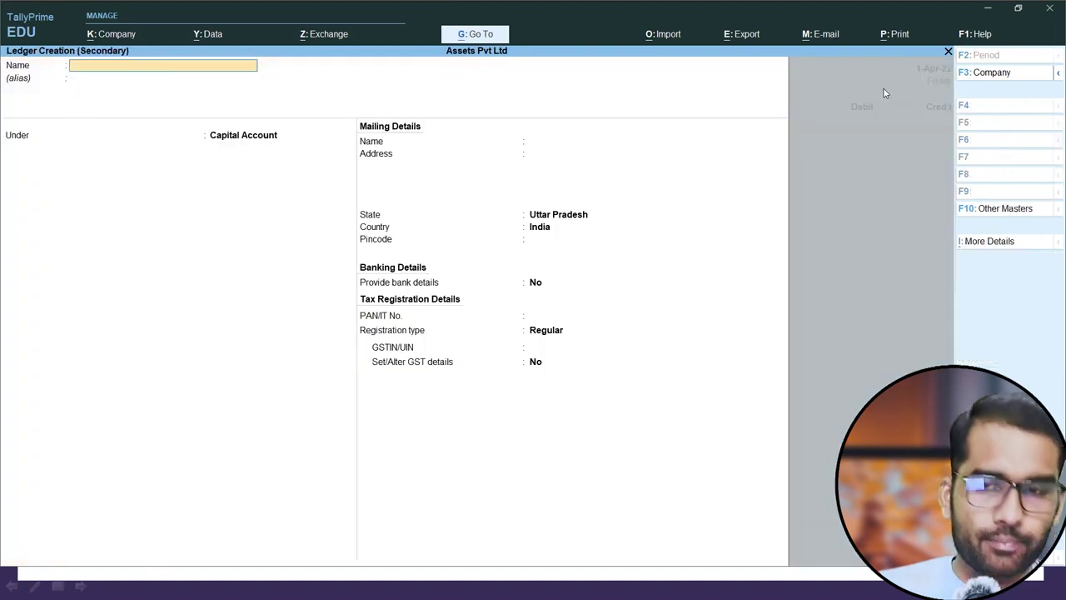
text(Comput)
key(Return)
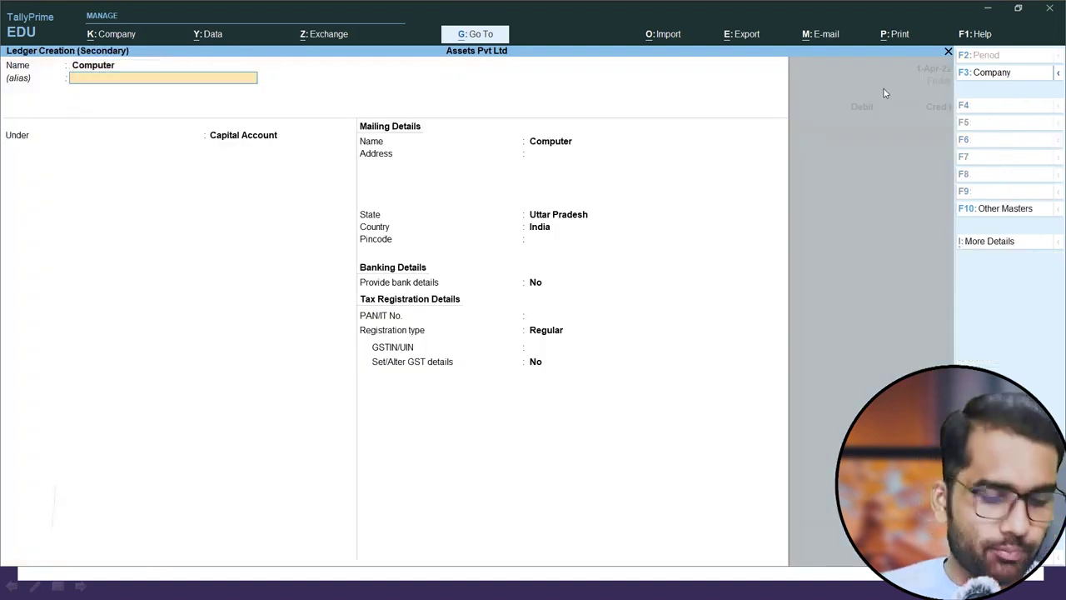
key(Return)
text(Fixed Assets)
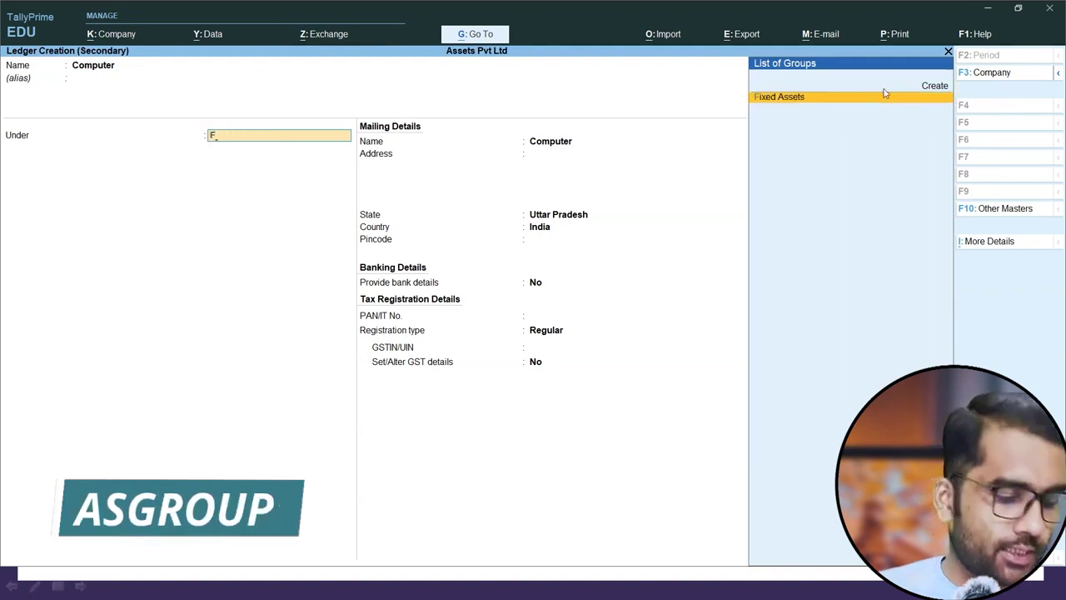
key(Return)
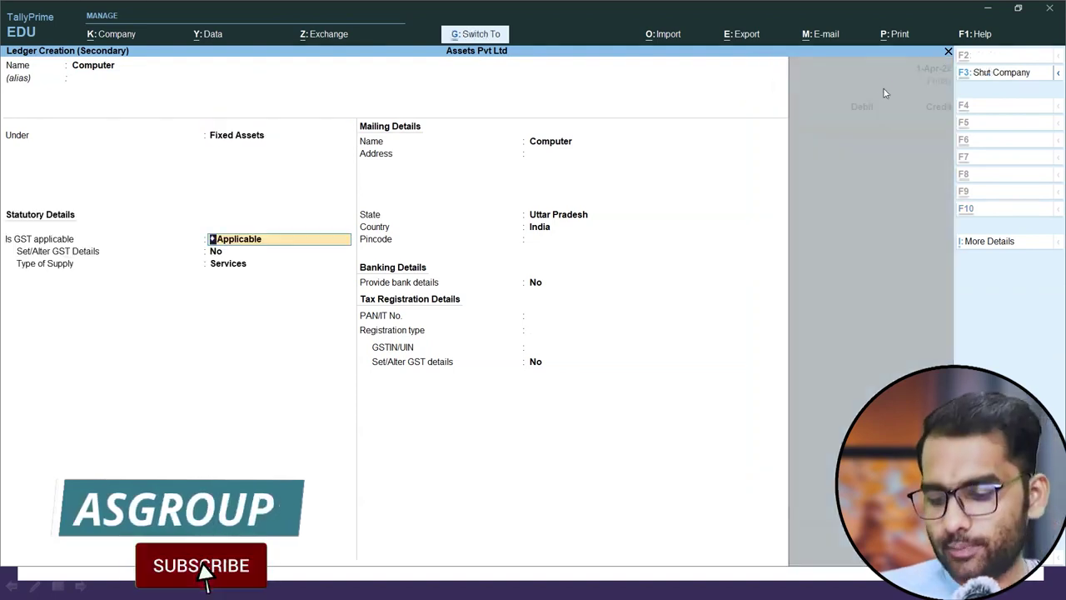
key(ctrl+a)
text(50000)
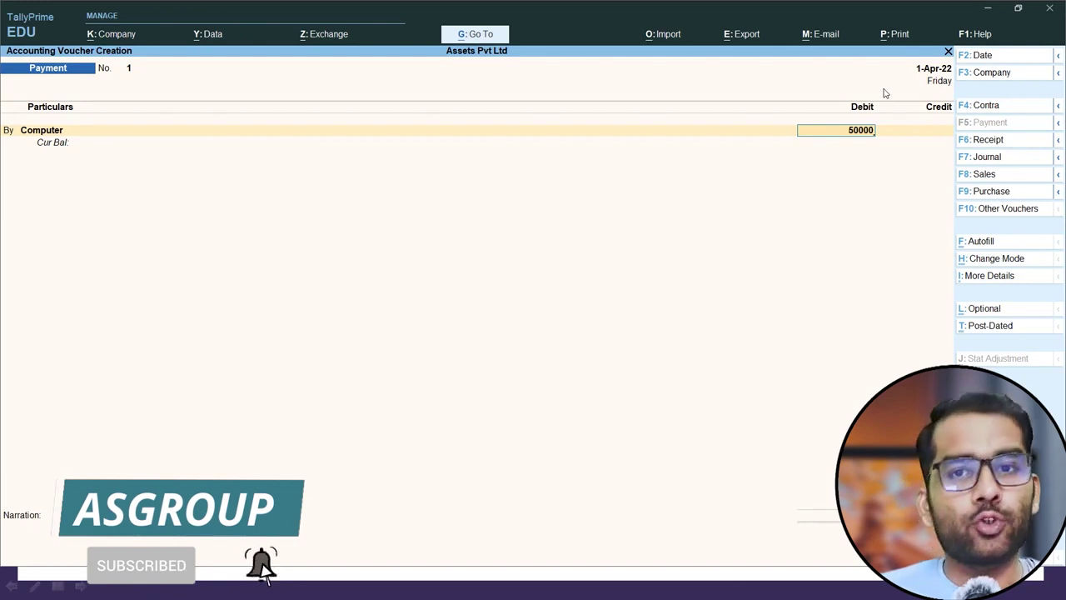
key(Return)
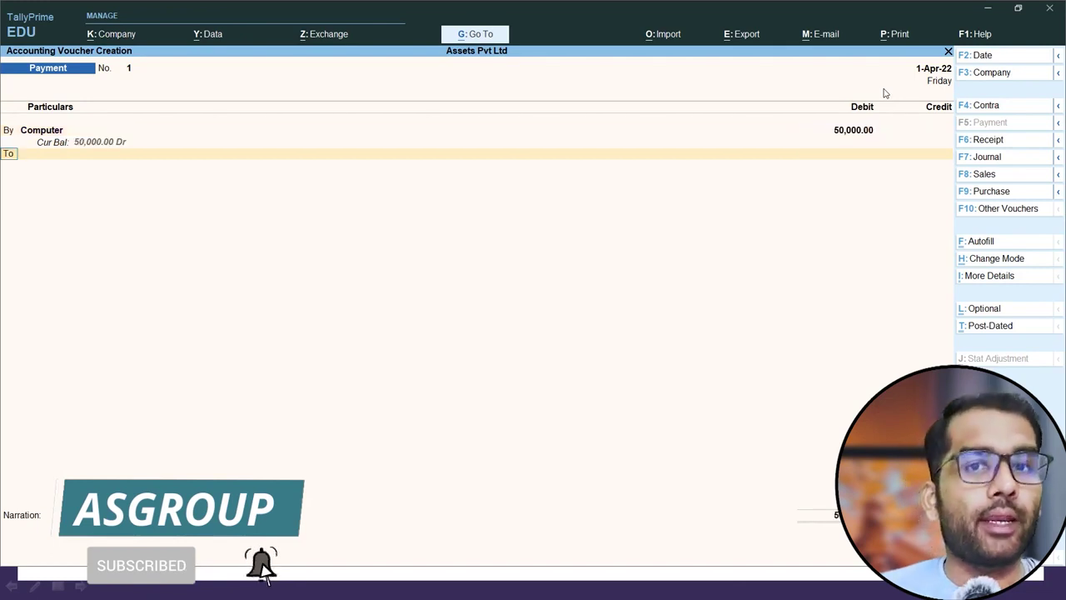
- Create a Furniture ledger under Fixed Assets for the voucher's first credit line
key(Return)
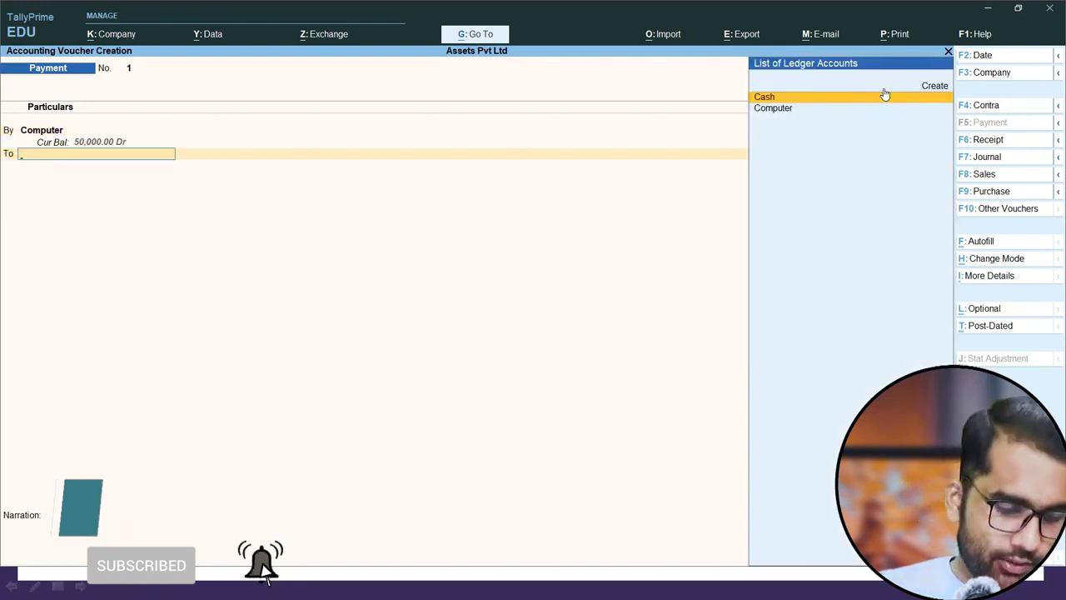
key(Up)
key(Return)
text(Furniture)
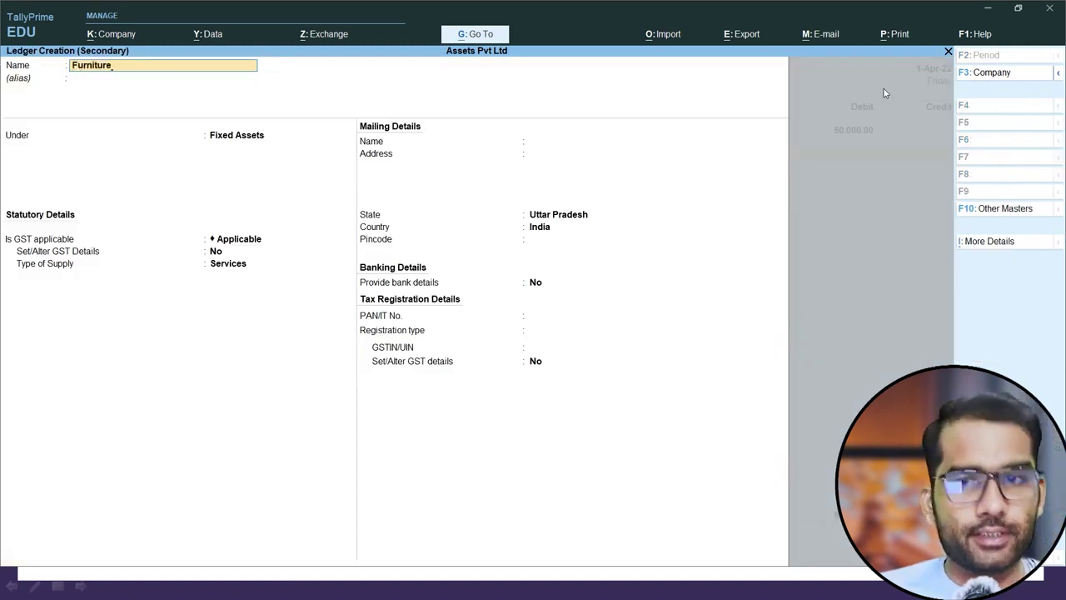
key(Return)
key(Return)
key(Return)
key(ctrl+a)
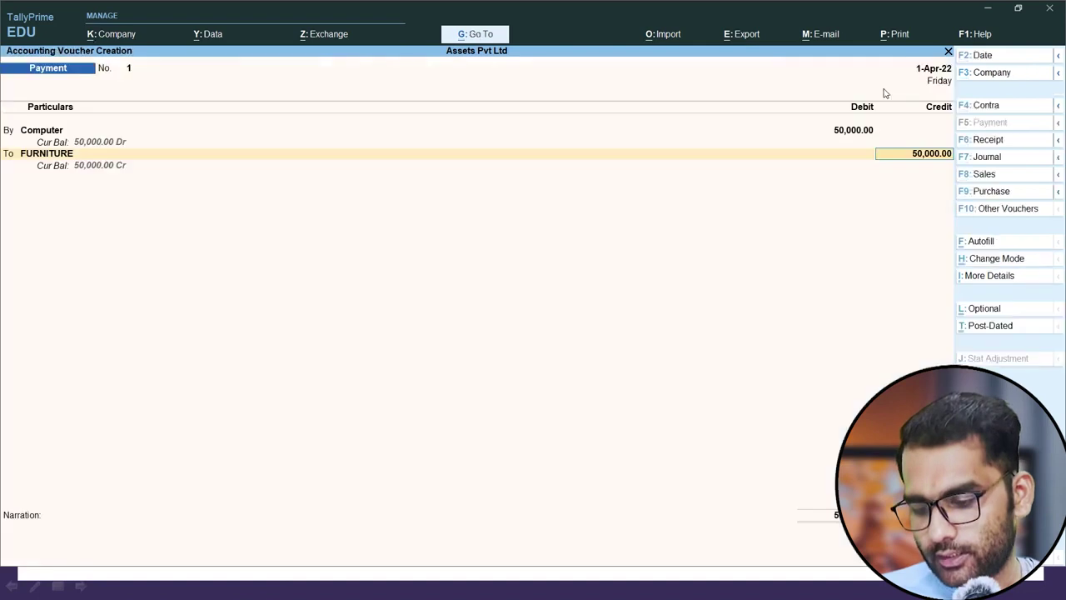
- Credit Furniture 30000 and Cash the remaining 20,000, and save the payment voucher
text(30)
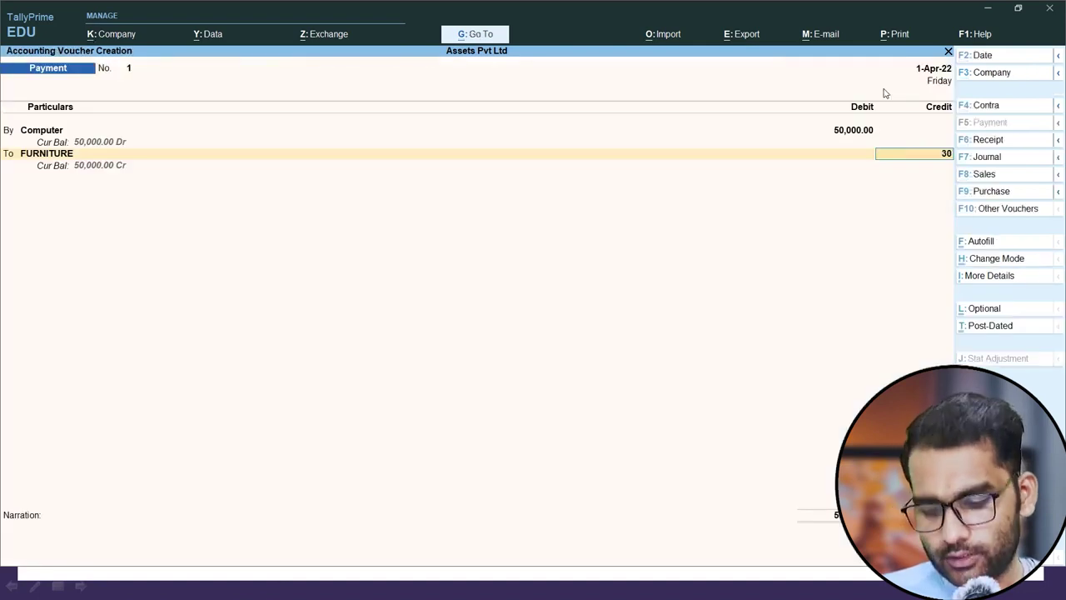
text(000)
key(Return)
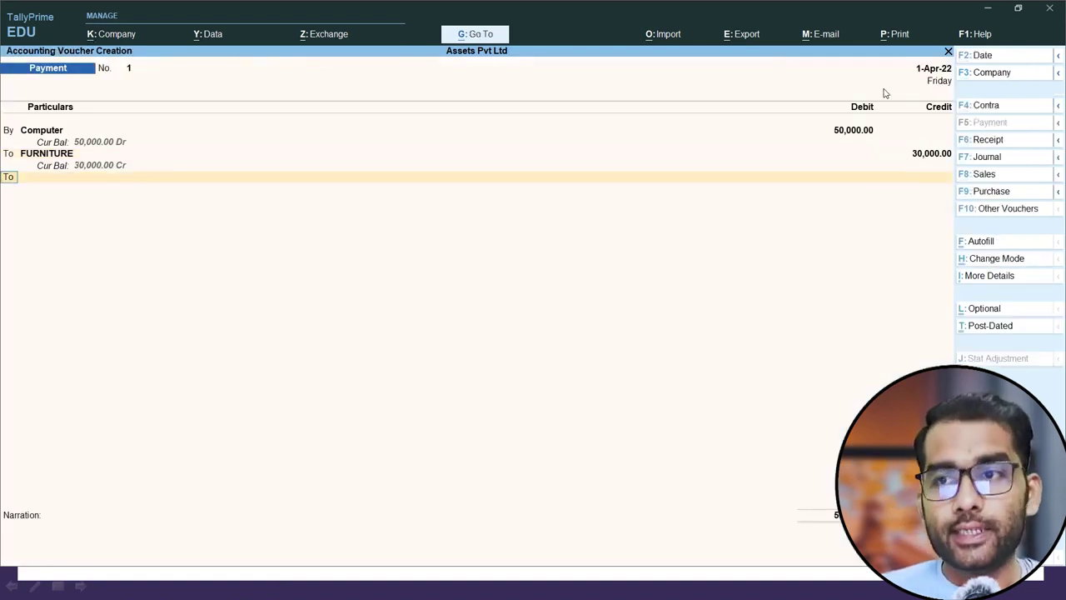
key(Return)
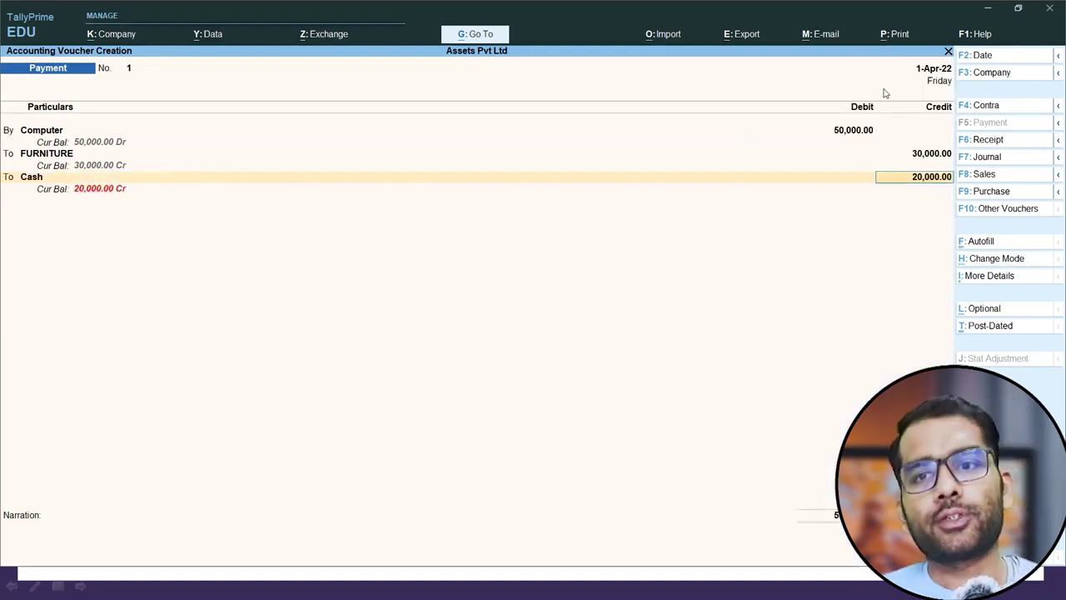
key(ctrl+a)
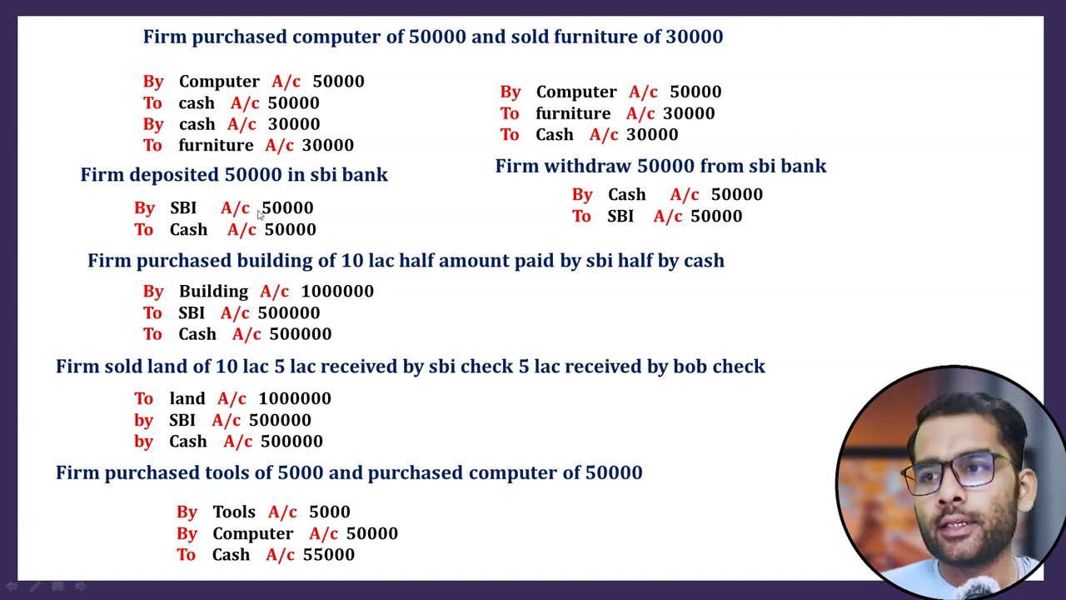
- Start a contra voucher and credit Cash with 50000, accepting the negative cash balance
key(alt+Tab)
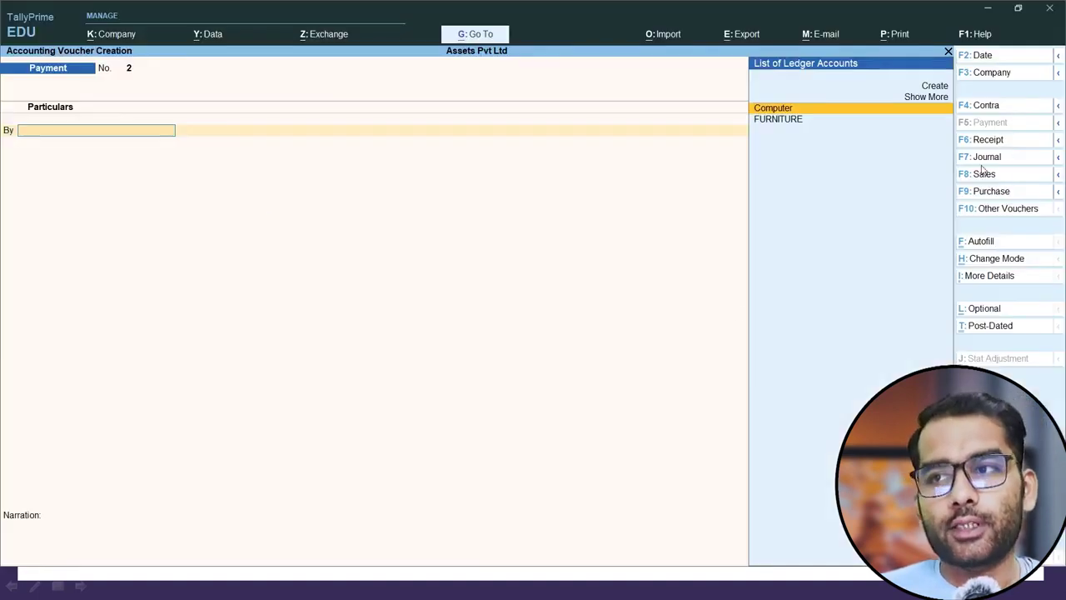
click(985, 106)
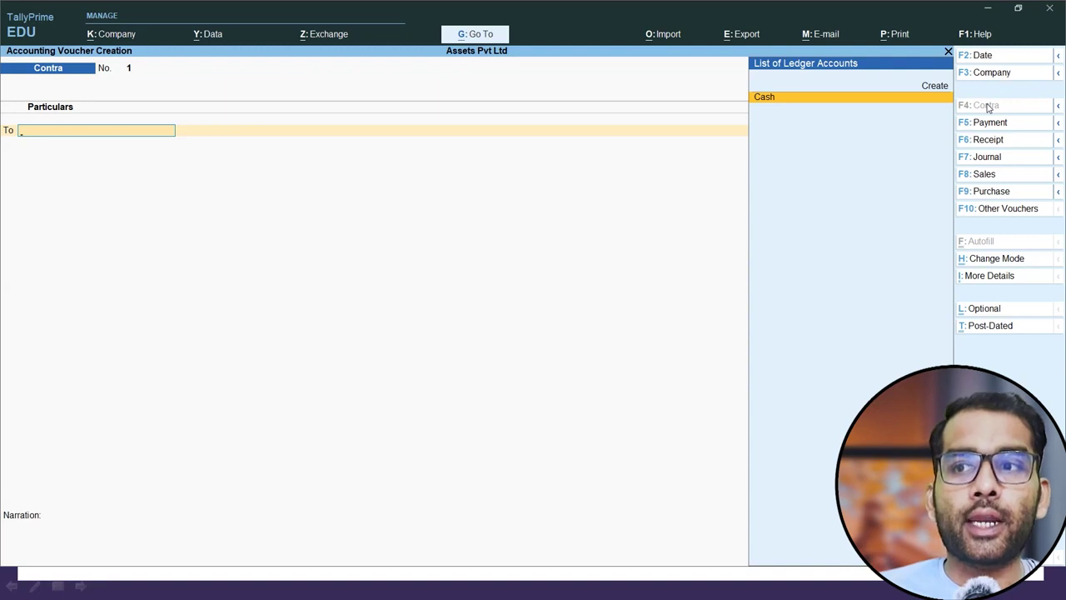
click(793, 98)
text(50000)
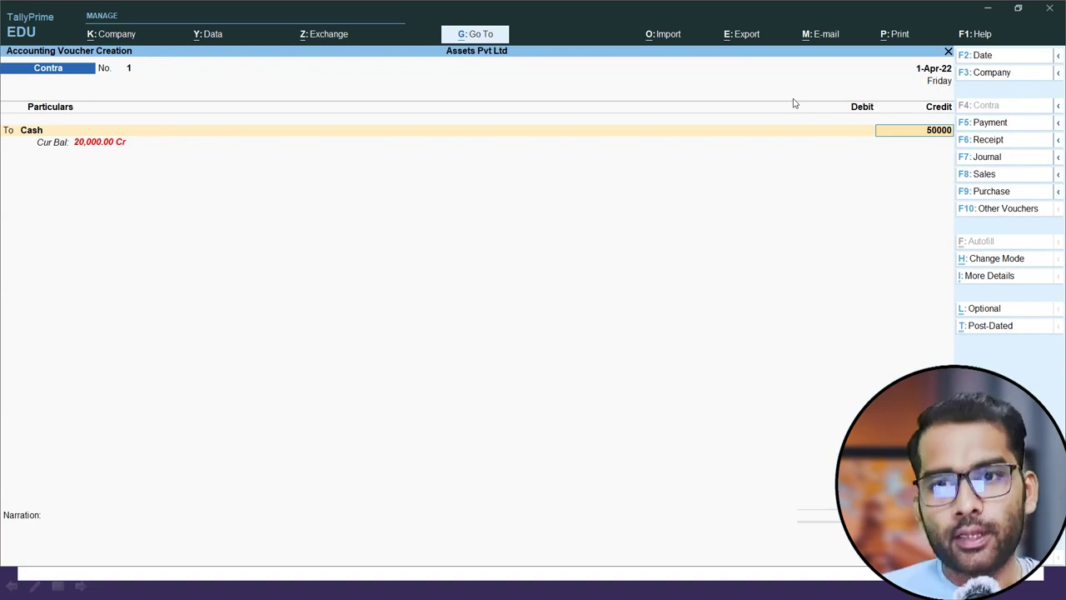
key(Return)
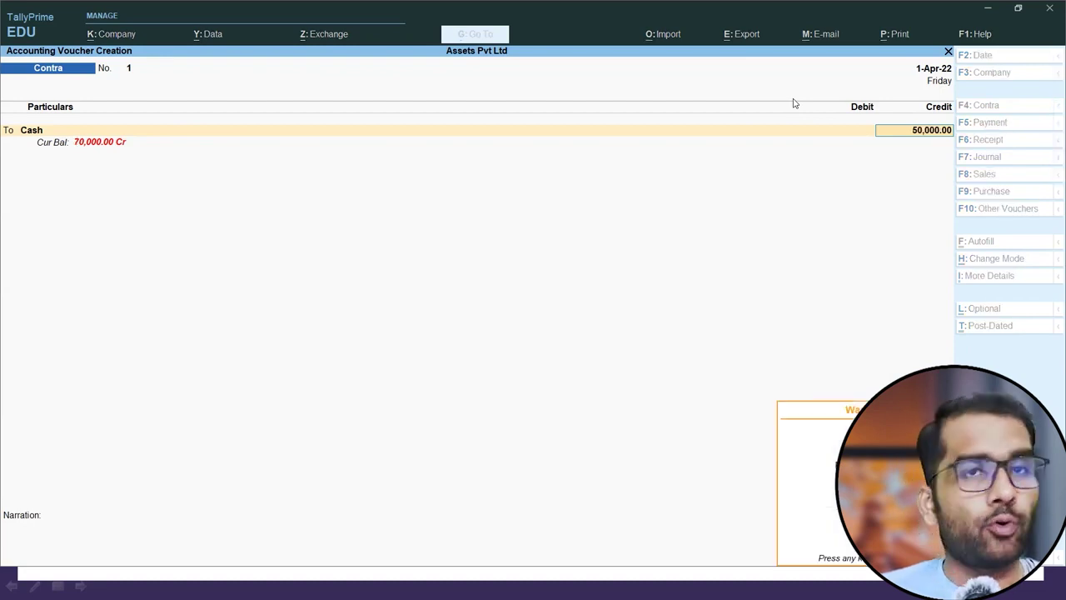
key(Return)
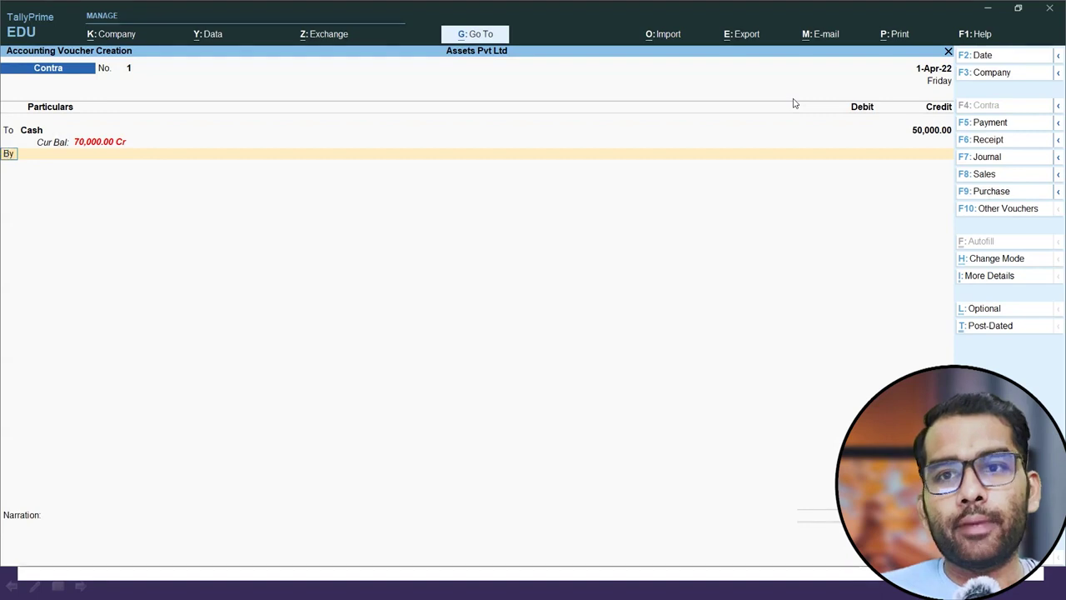
- Create a State Bank of India ledger under Bank Accounts for the contra voucher's debit line
key(Return)
key(Up)
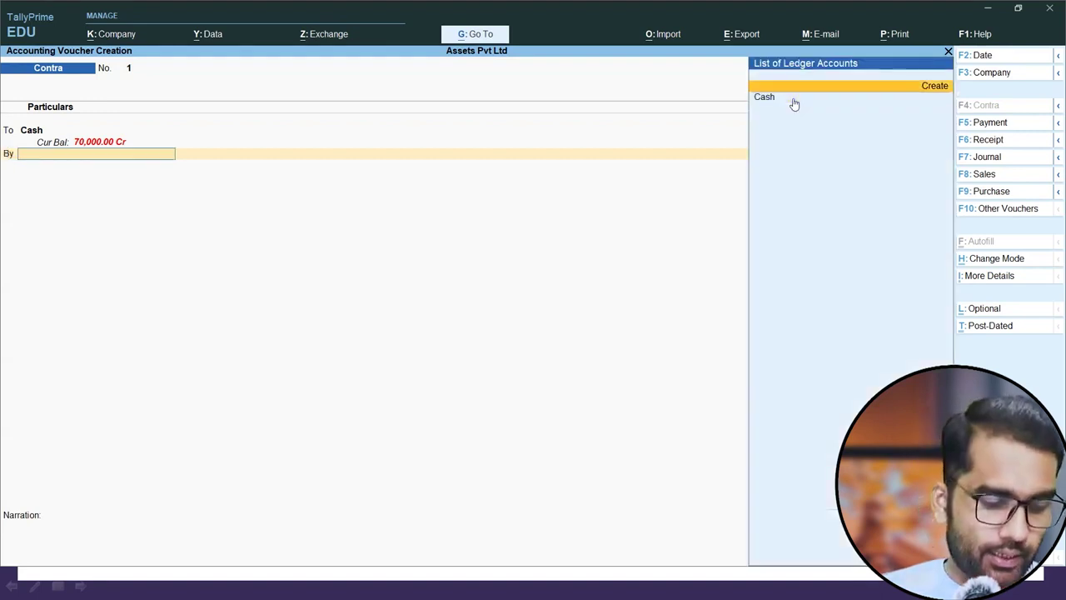
key(Return)
text(State bank of India)
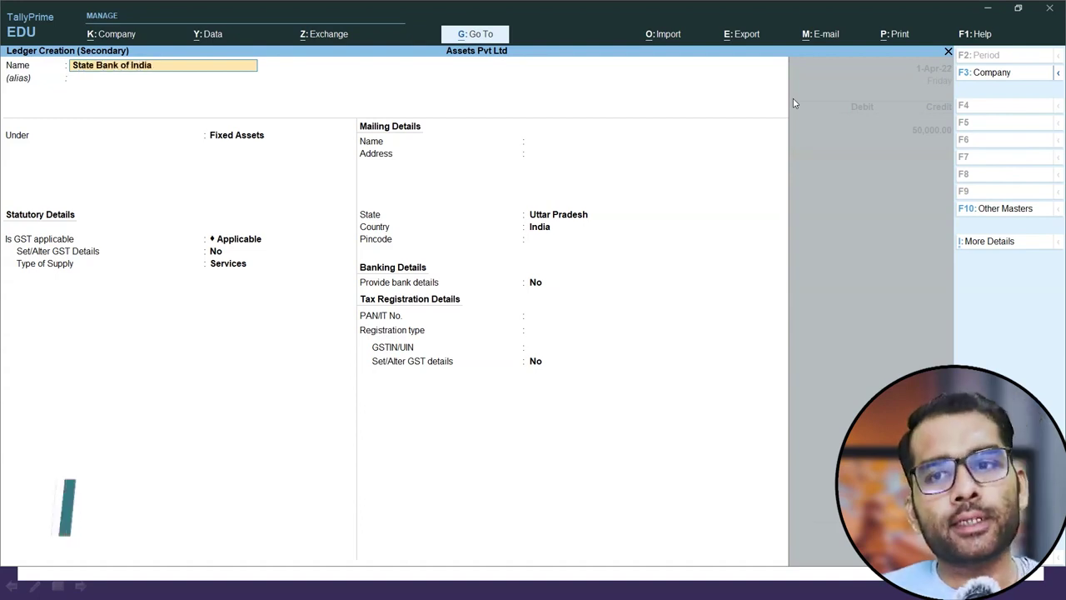
key(Return)
key(Return)
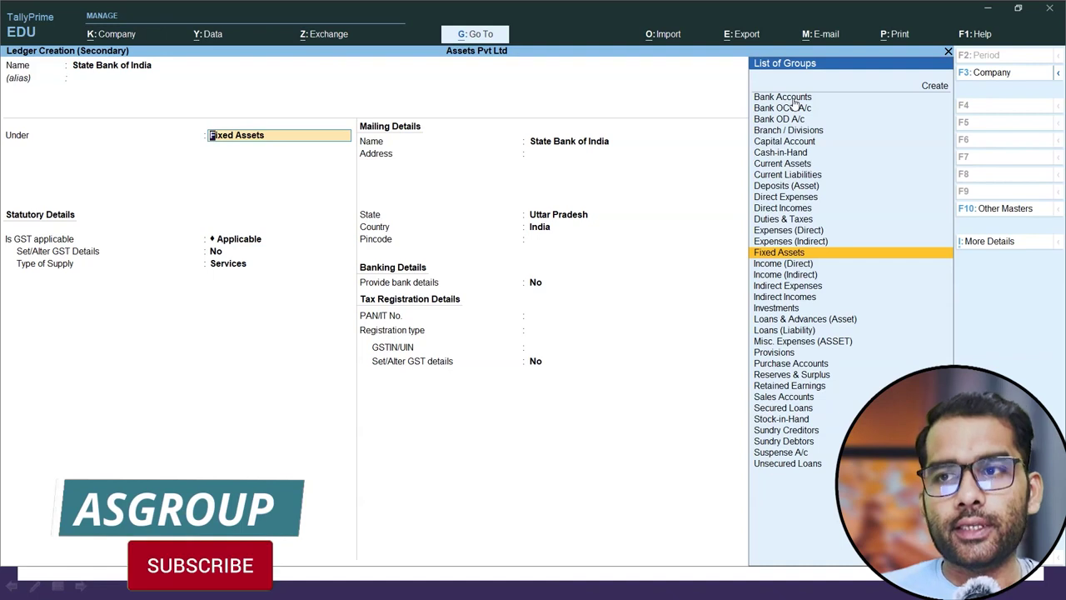
text(B)
click(792, 98)
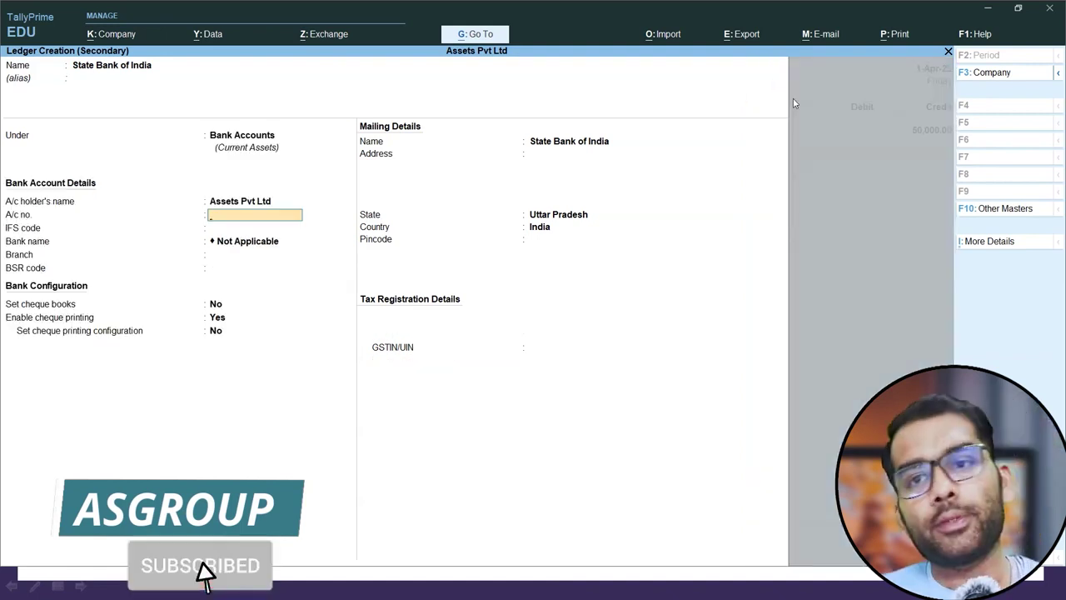
key(ctrl+a)
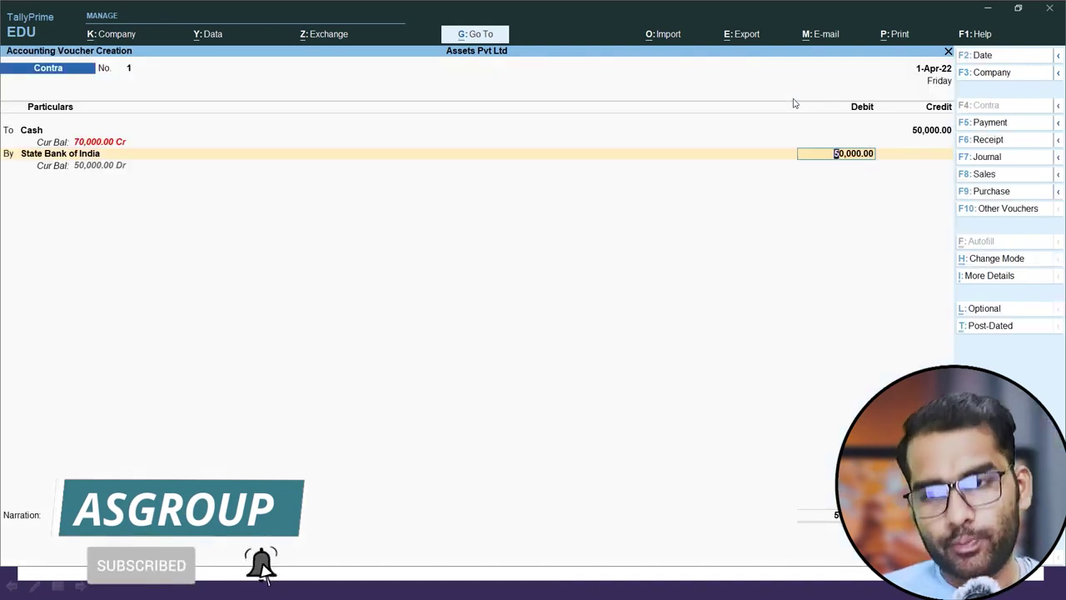
- Debit State Bank of India 50,000, leave the cash denominations blank, and save the contra voucher
key(Return)
key(Return)
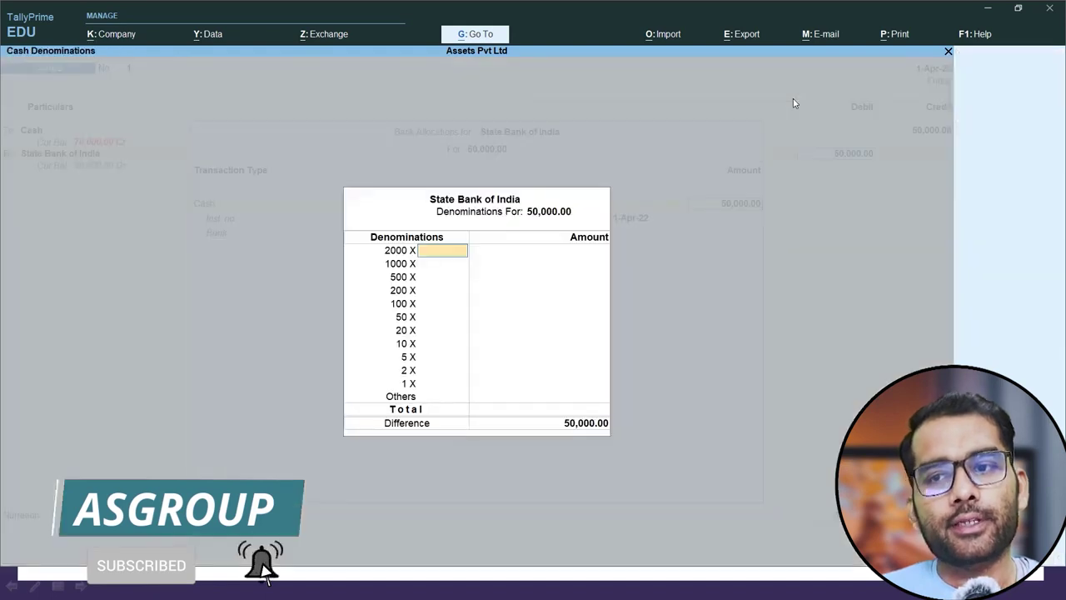
key(Return)
key(Return)
key(Return)
key(Return)
key(Return)
key(Return)
key(Return)
key(Return)
key(Return)
key(Return)
key(Return)
key(Return)
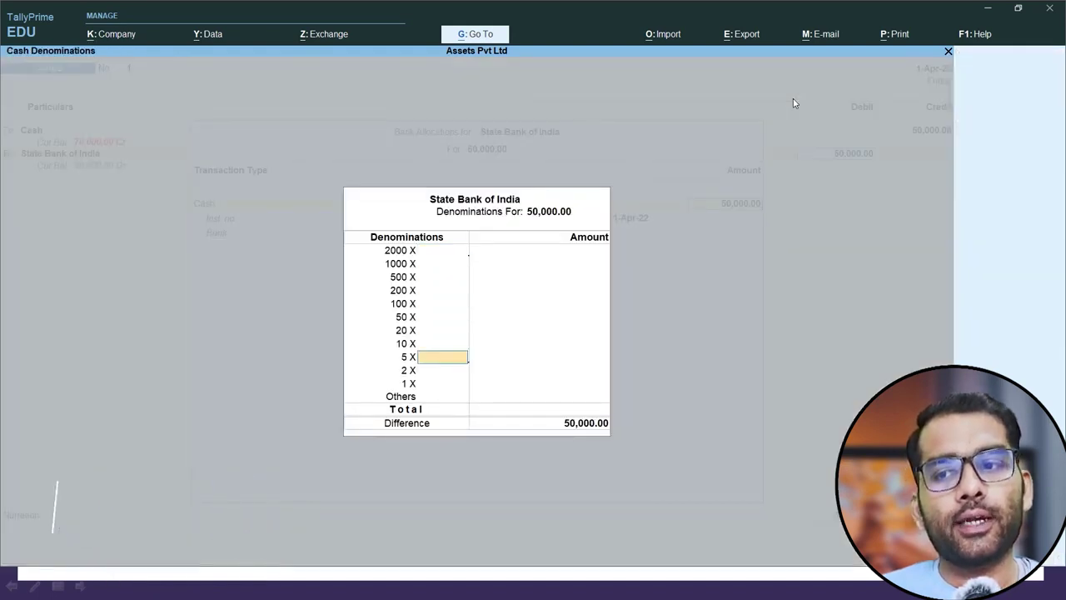
key(Return)
key(Return)
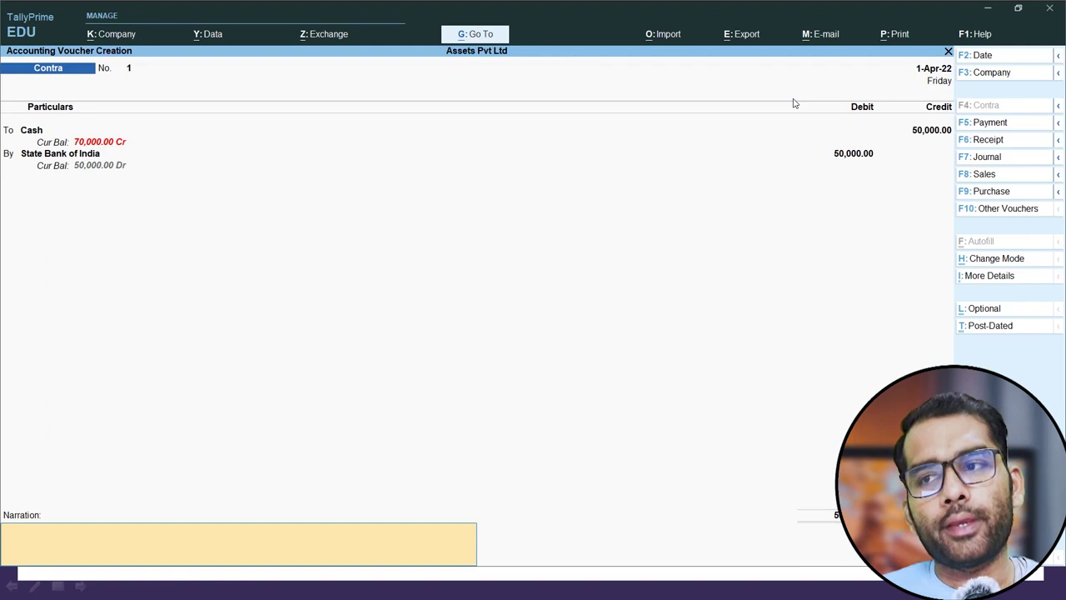
key(Return)
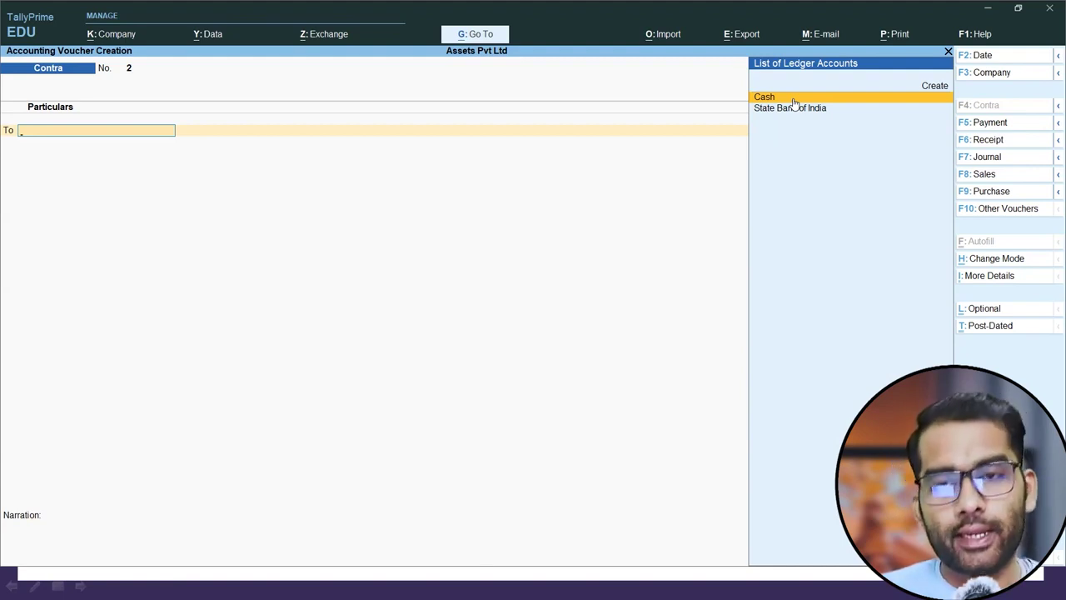
- Credit State Bank of India 50000 in the second contra voucher, accepting the default bank allocation
key(Down)
key(Return)
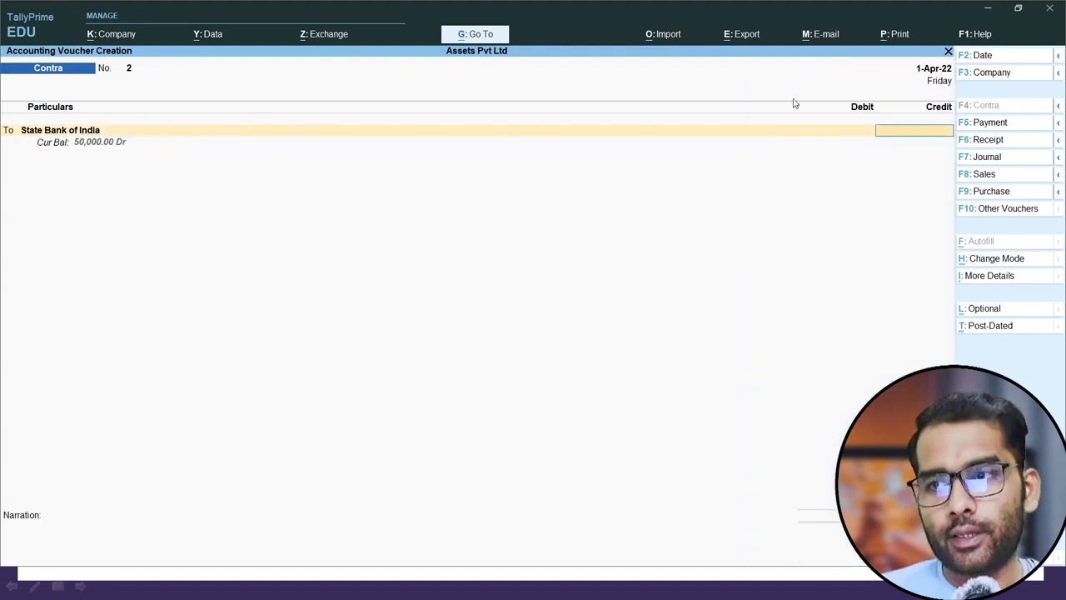
text(50000)
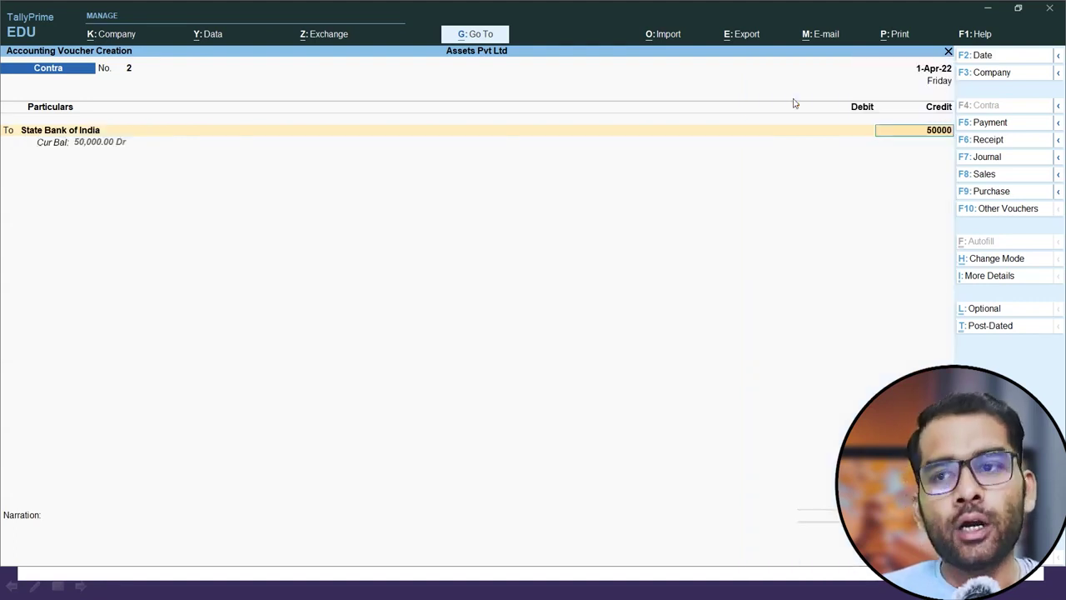
key(Return)
key(Return)
key(Return)
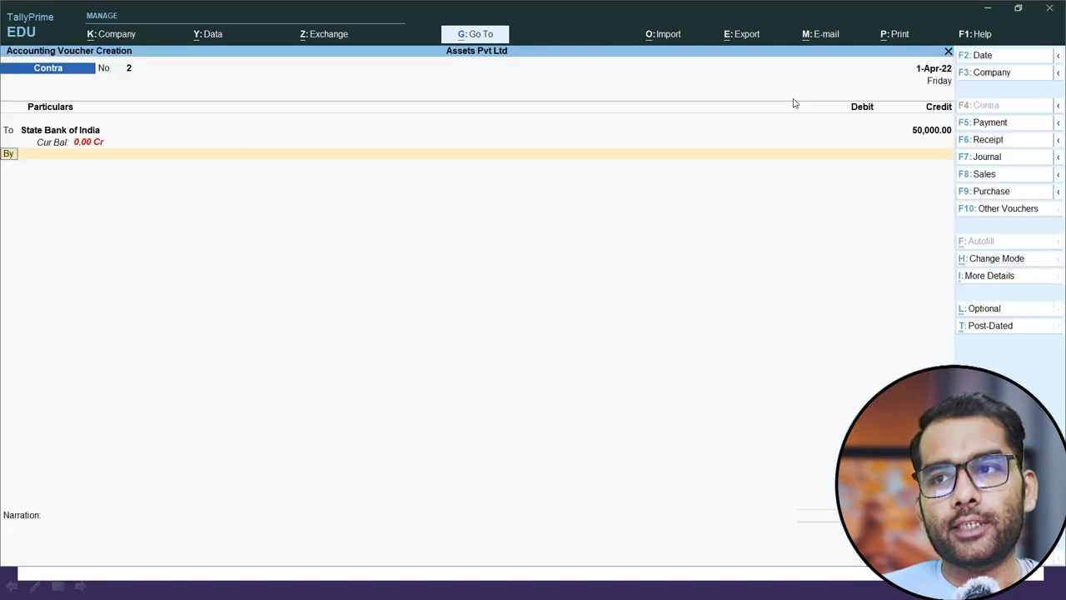
- Debit Cash 50,000 and save the withdrawal as a contra voucher
key(Return)
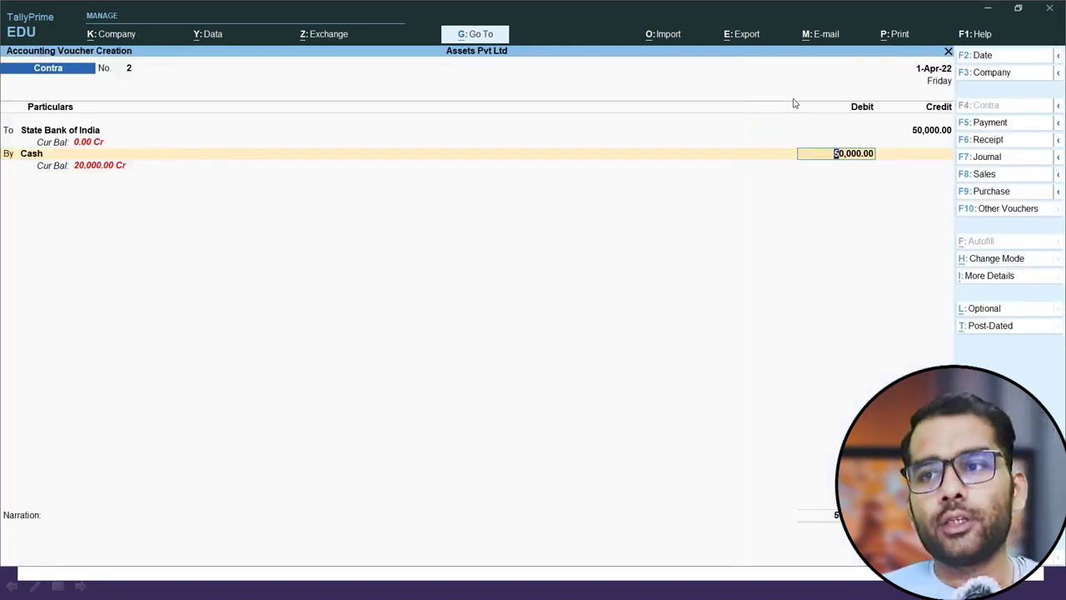
key(Return)
key(Return)
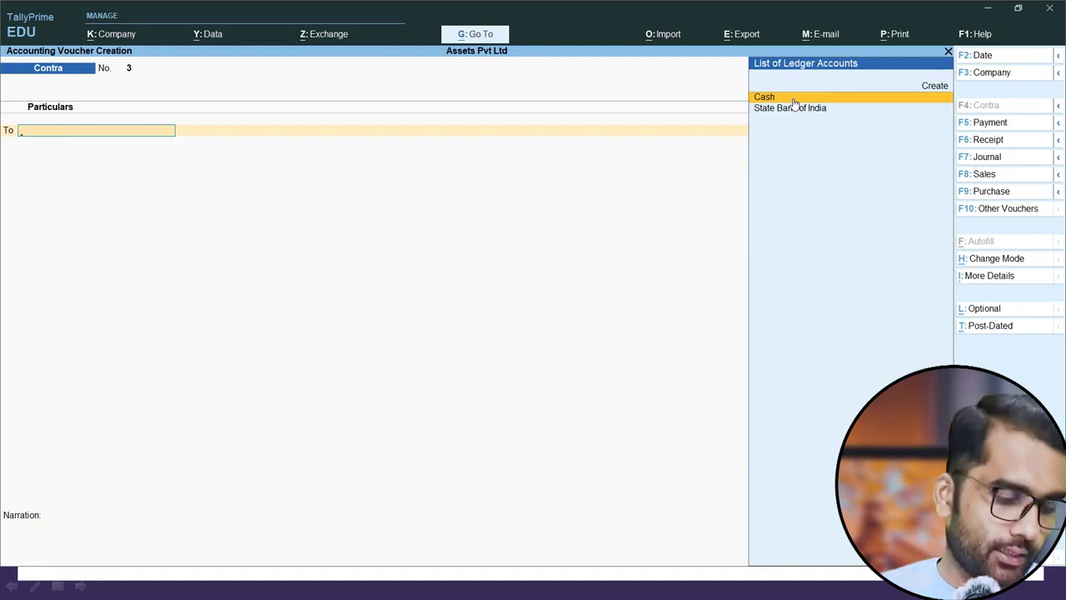
- Consult the building purchase entry in the presentation and start a payment voucher with a new Building ledger under Fixed Assets
key(alt+Tab)
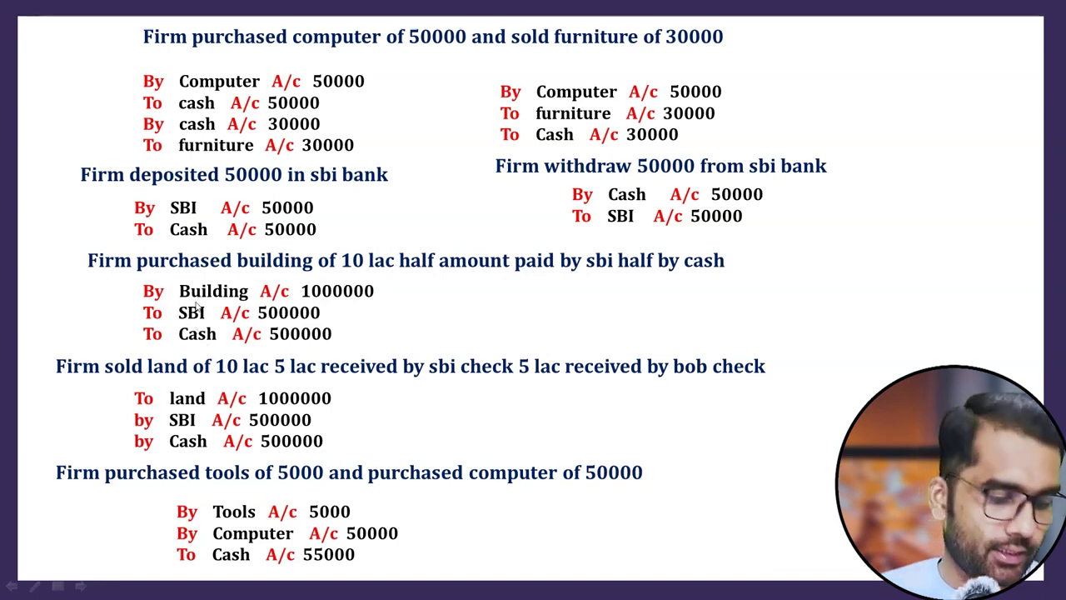
key(Right)
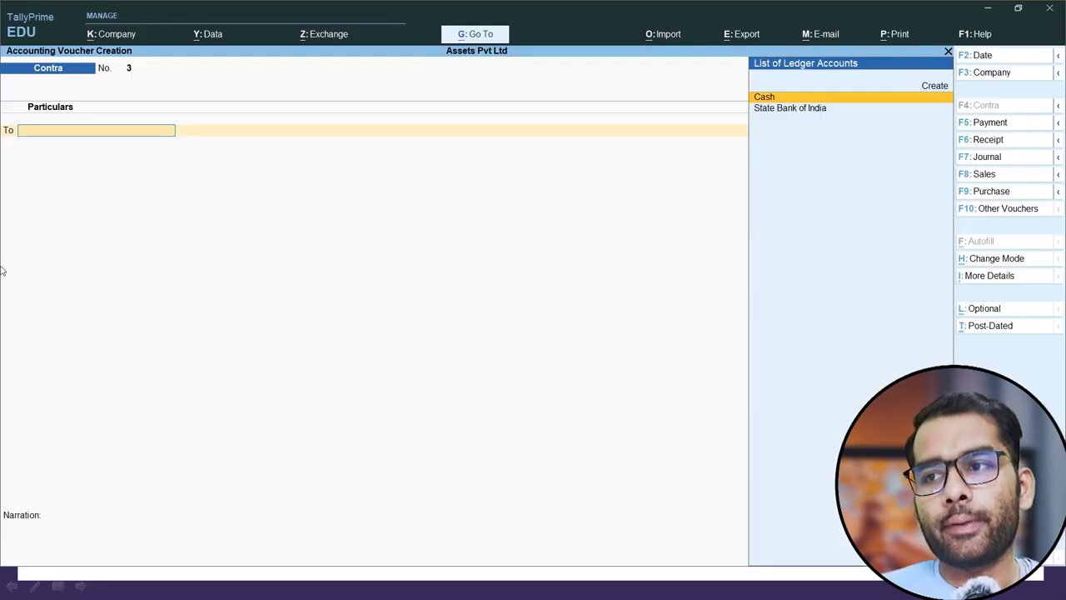
click(999, 121)
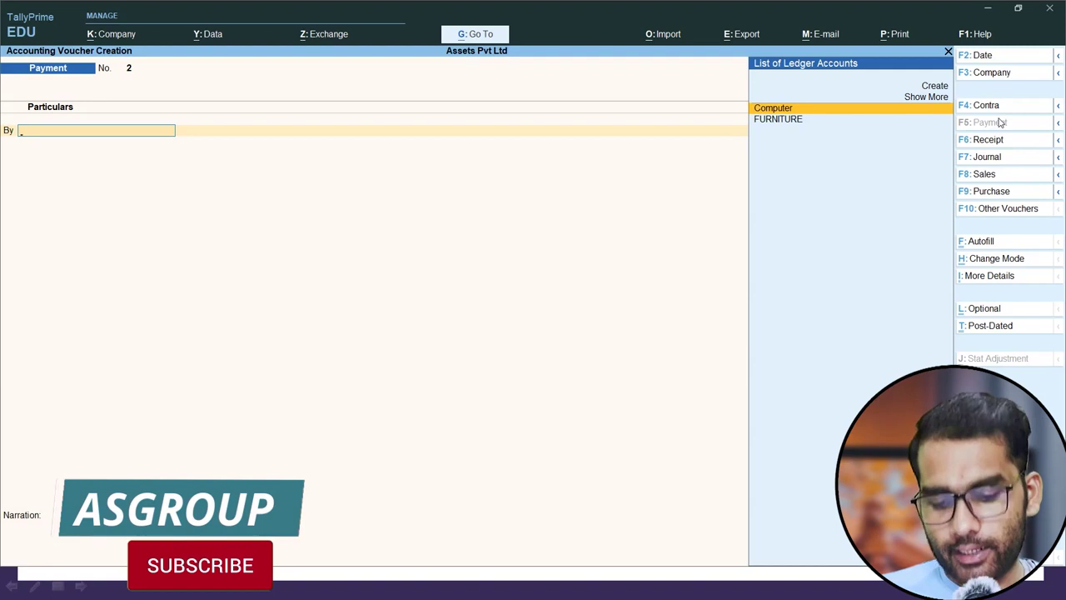
key(Up)
key(Up)
key(Return)
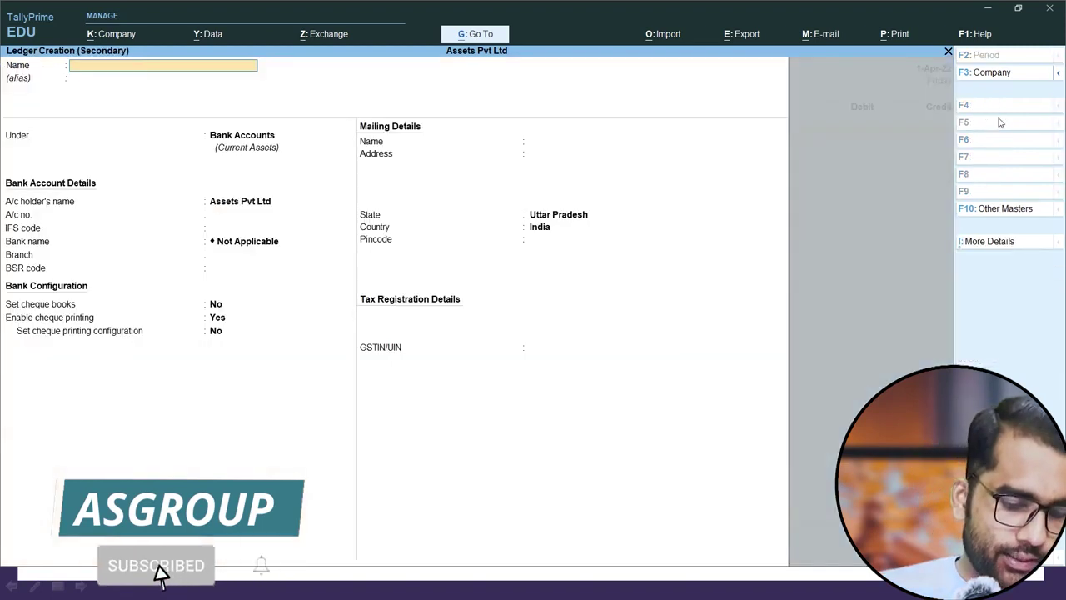
text(Building)
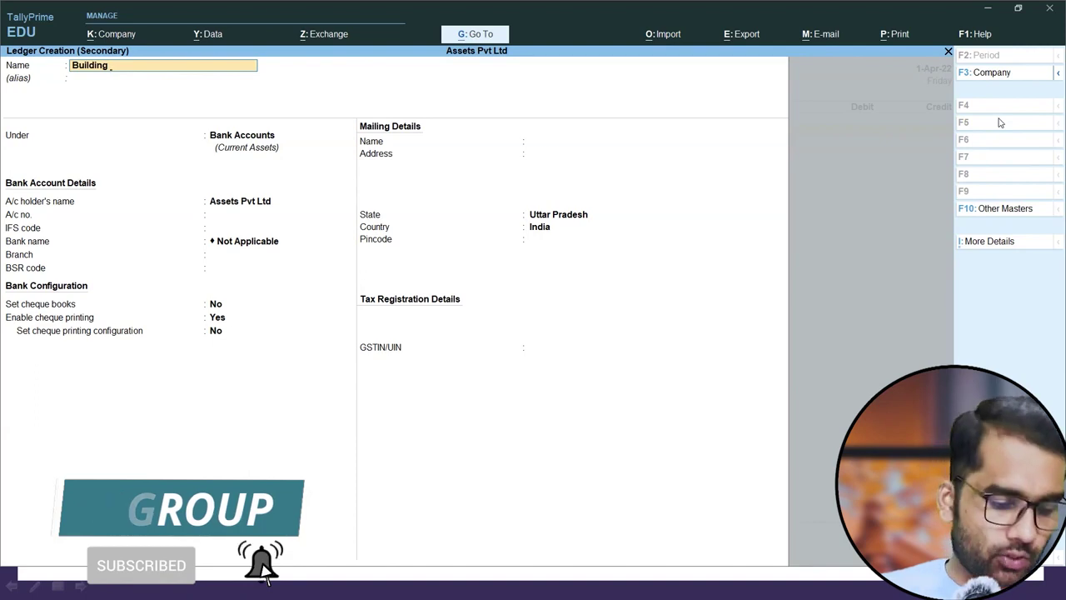
key(Return)
key(Return)
text(Fixed Assets)
key(Return)
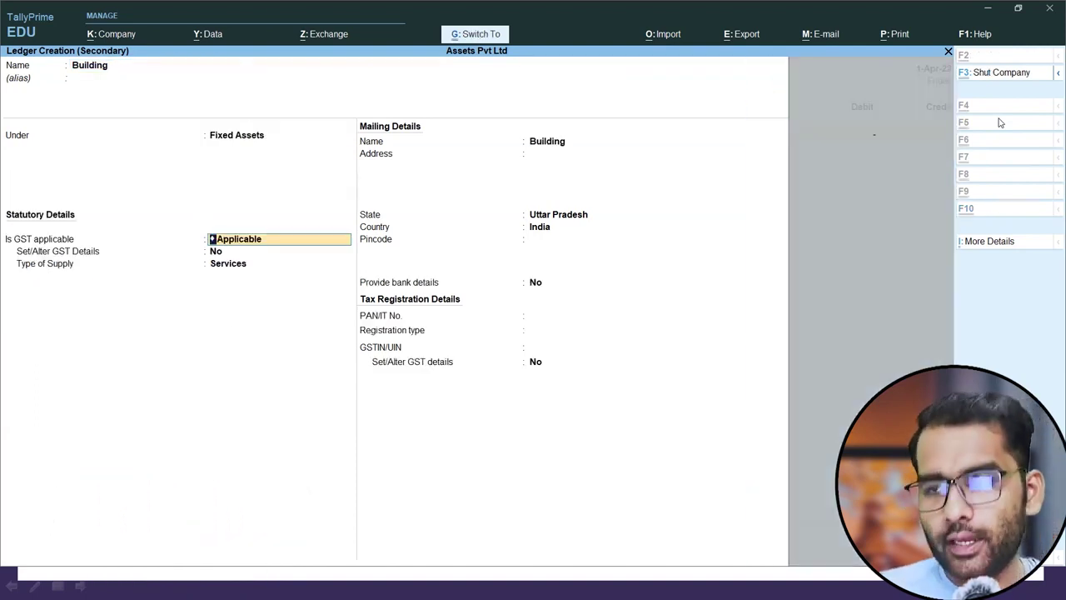
key(ctrl+a)
- Debit Building 10,00,000 in the payment voucher
text(10)
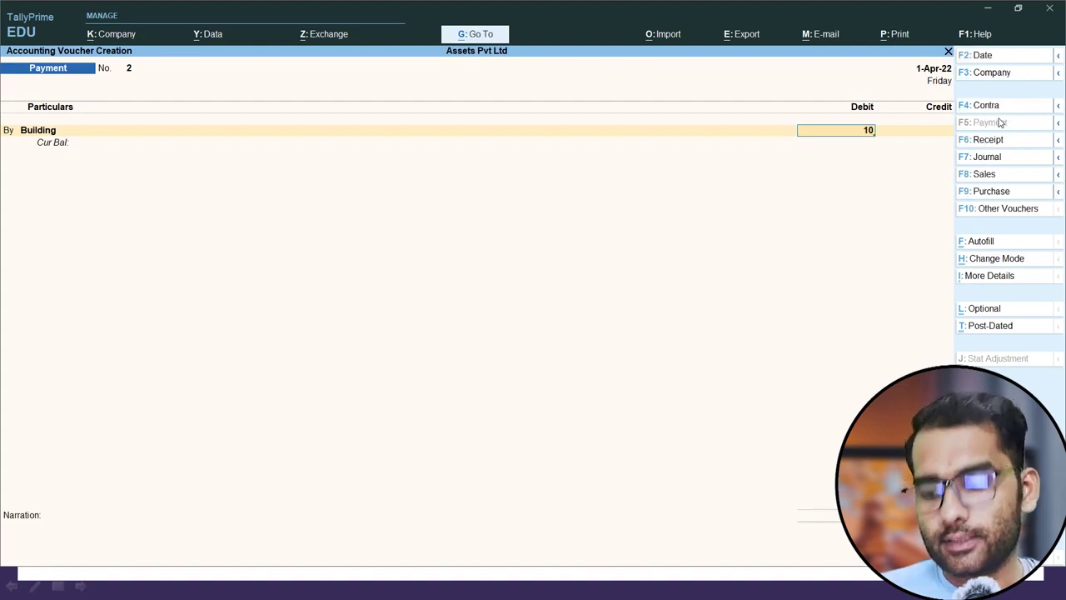
text(00000)
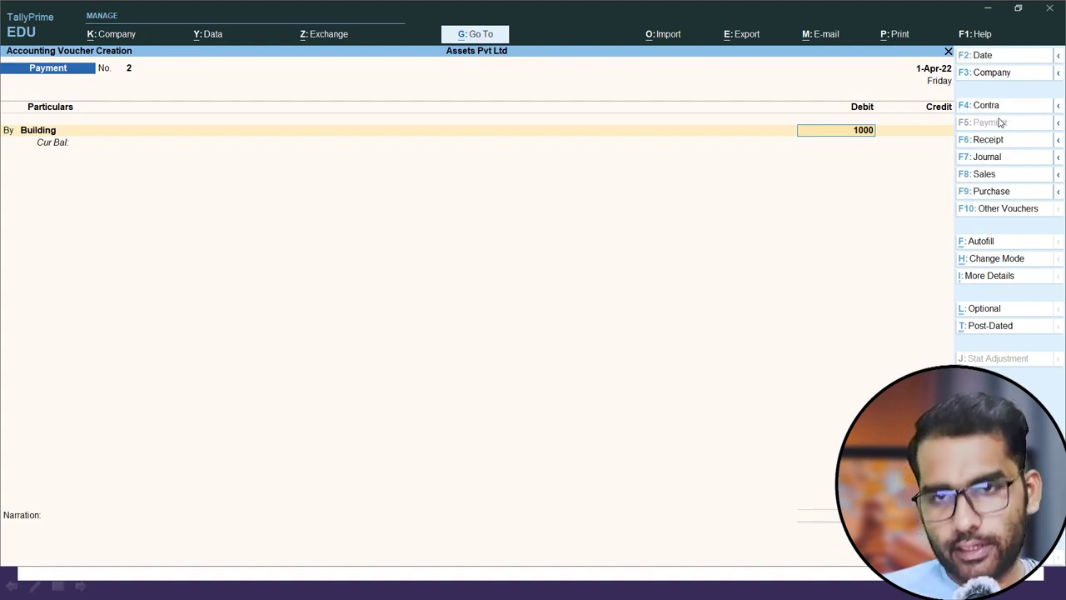
key(Return)
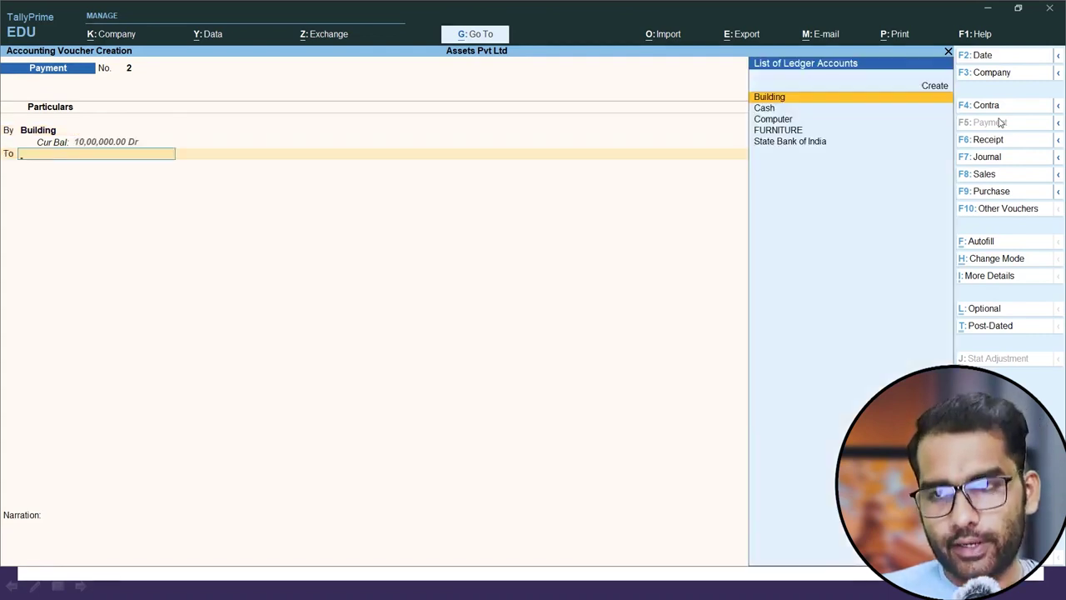
- Credit State Bank of India 5,00,000 in the payment voucher, accepting Cheque as the bank allocation's transaction type
key(Down)
key(Down)
key(Down)
key(Down)
key(Return)
text(5,00,000)
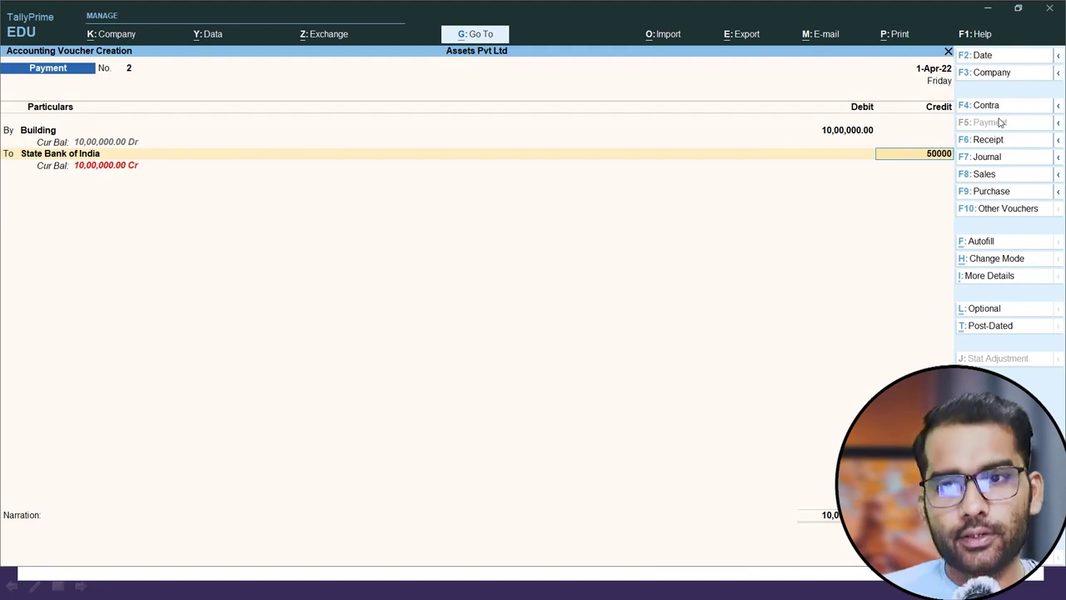
key(Return)
key(Return)
key(Return)
key(Return)
key(Return)
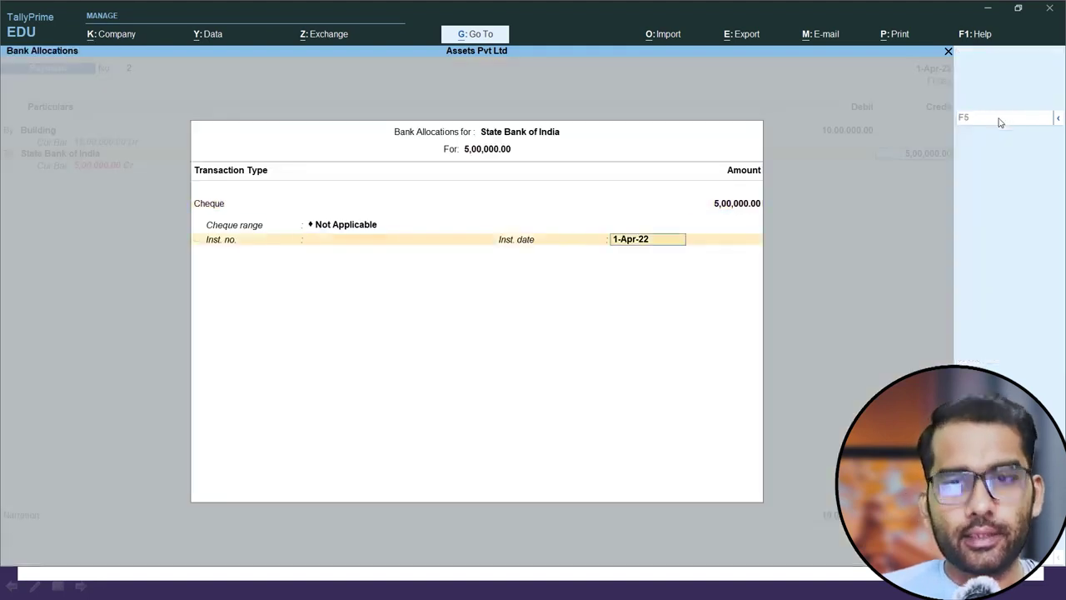
key(Return)
- Credit Cash the remaining 5,00,000 and save the building payment voucher
text(C)
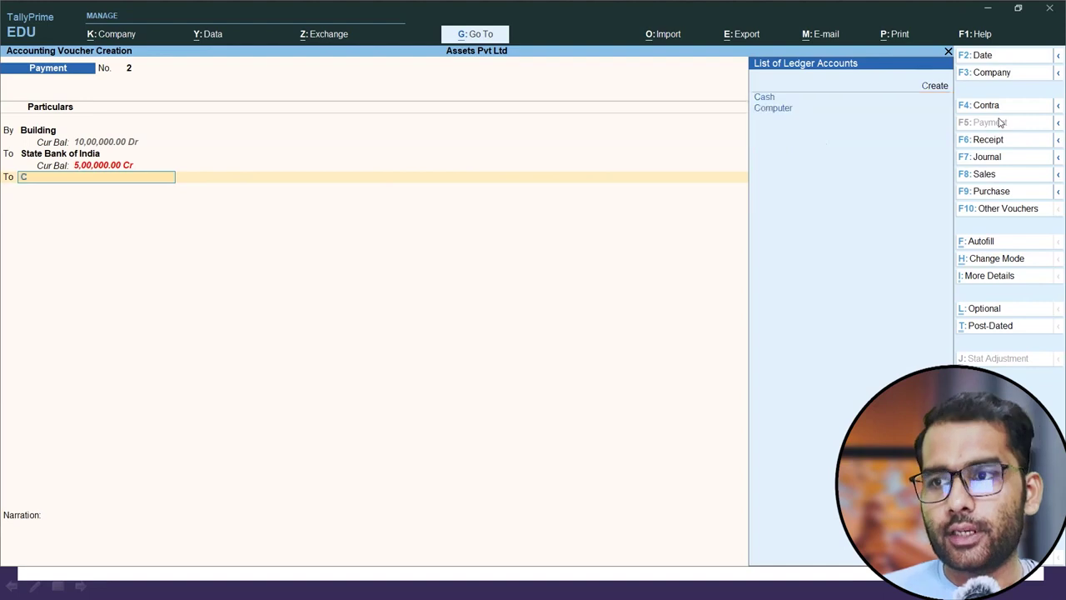
key(Return)
key(ctrl)
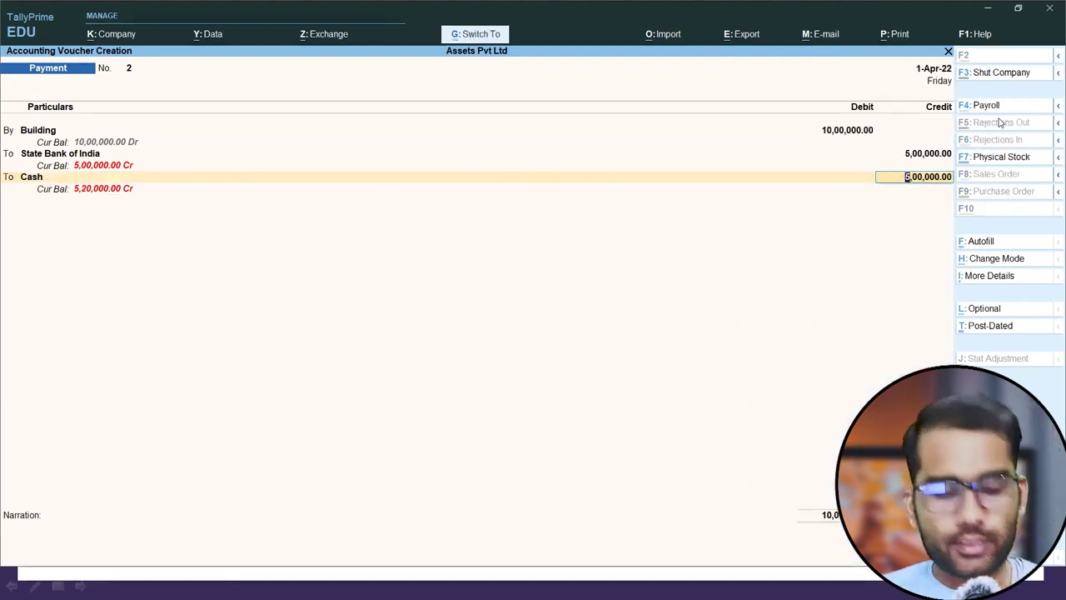
key(ctrl+a)
key(alt)
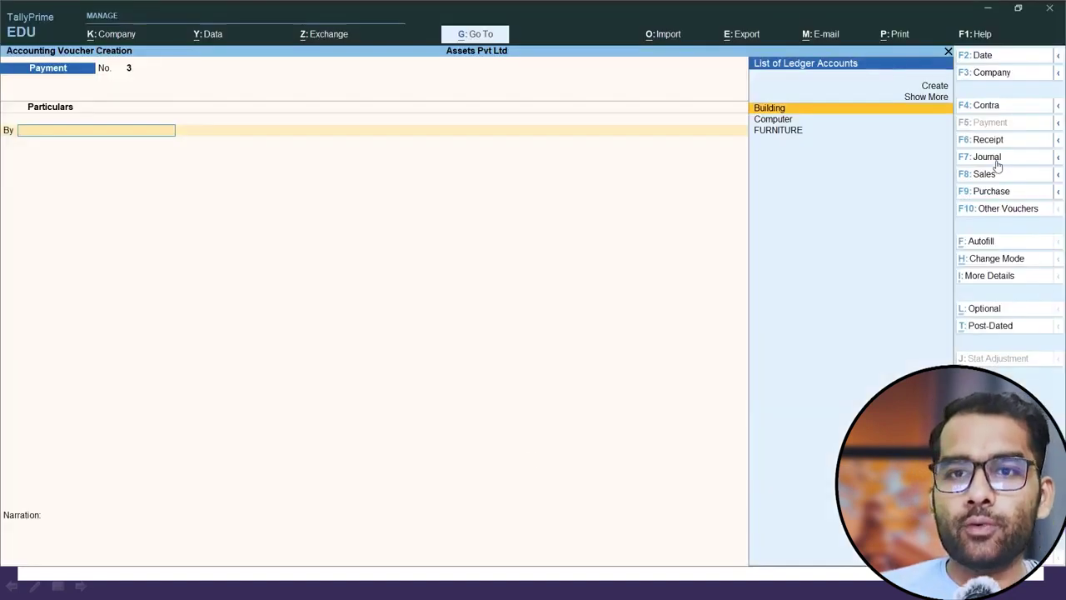
- Start a receipt voucher and create a Land ledger under Fixed Assets for its first credit line
click(987, 140)
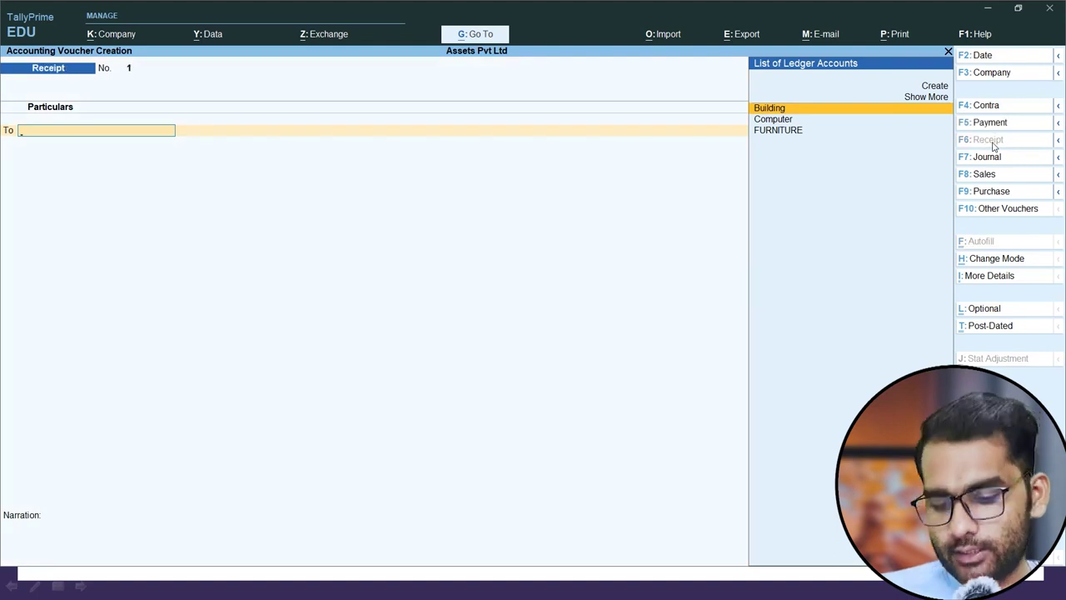
key(Up)
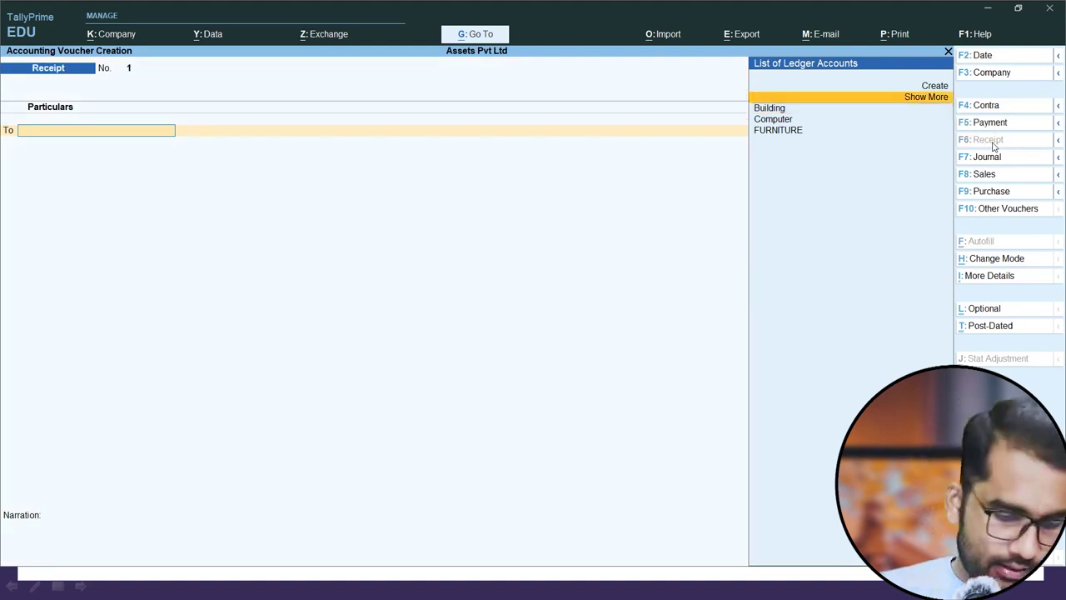
key(Up)
key(Return)
text(Land)
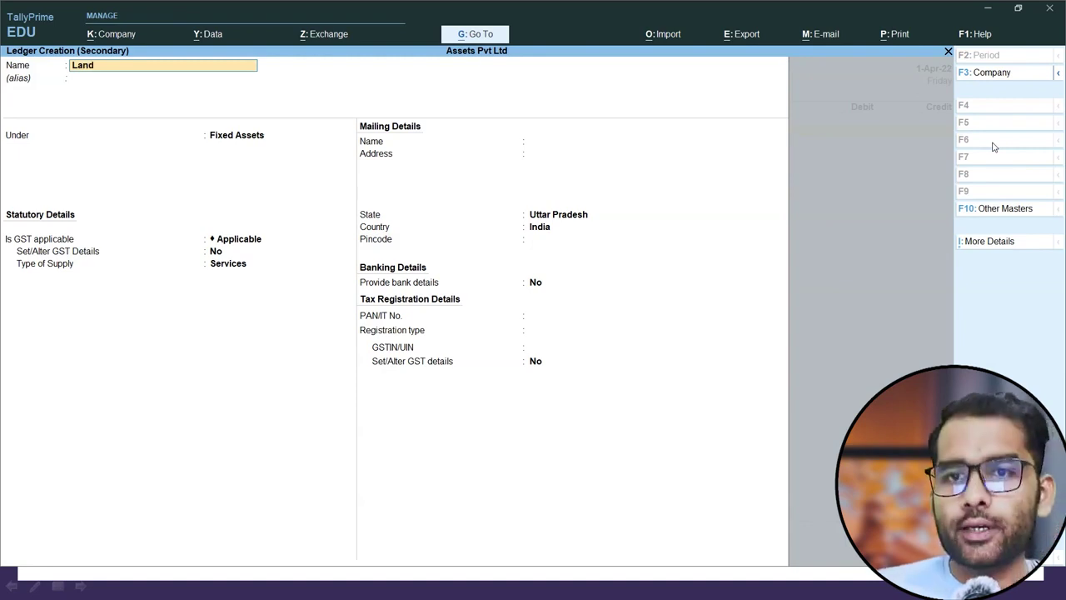
key(Return)
key(ctrl+a)
- Credit Land 10,00,000 in the receipt voucher
text(10,)
text(00,000)
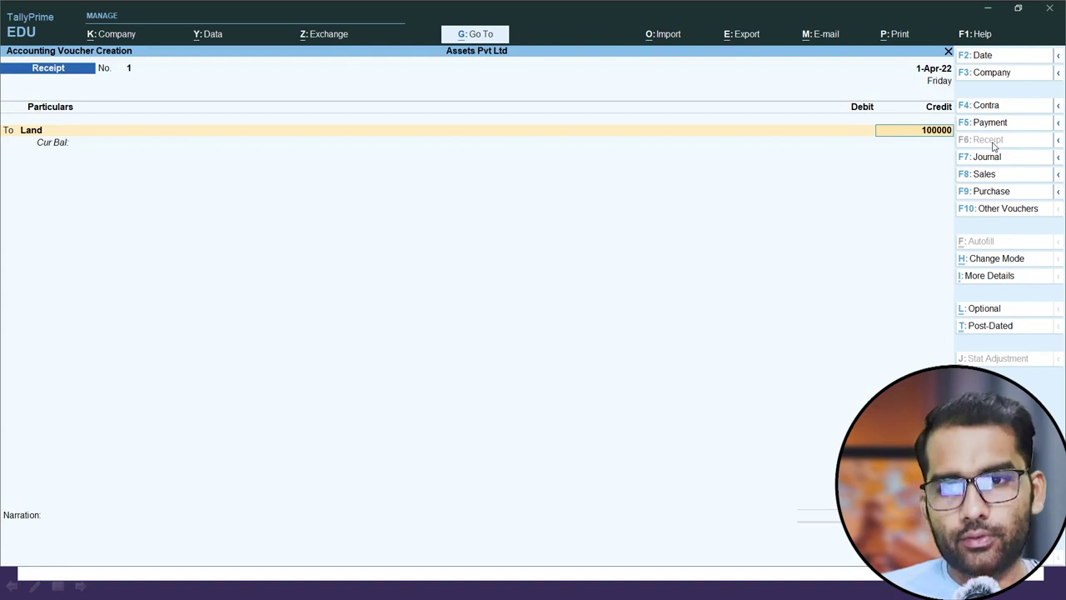
key(Return)
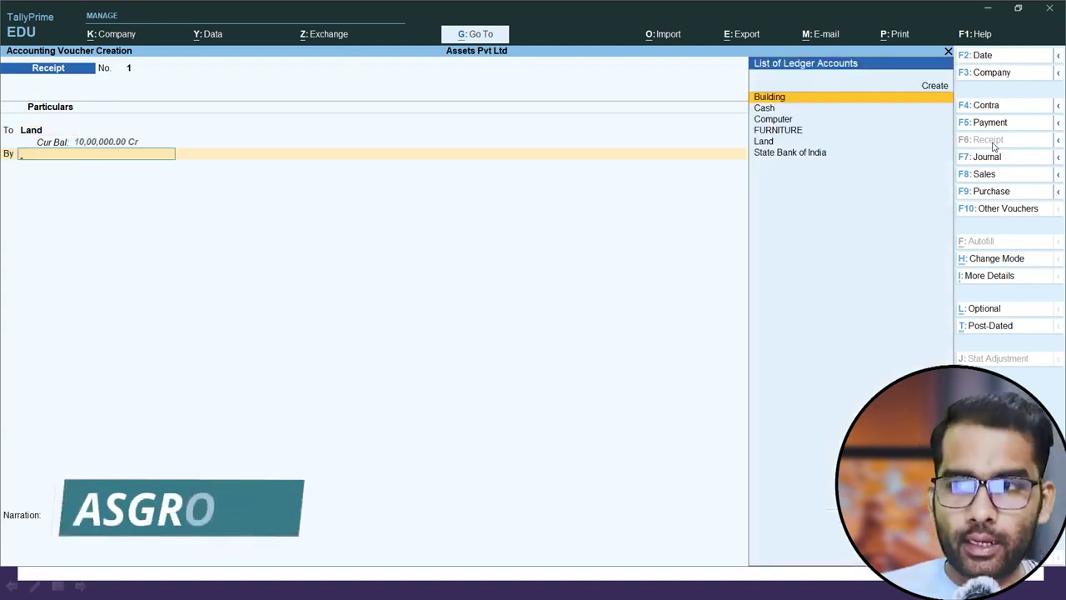
- Debit State Bank of India 5,00,000 in the receipt voucher and accept its bank allocation details
key(Down)
key(Down)
key(Down)
key(Down)
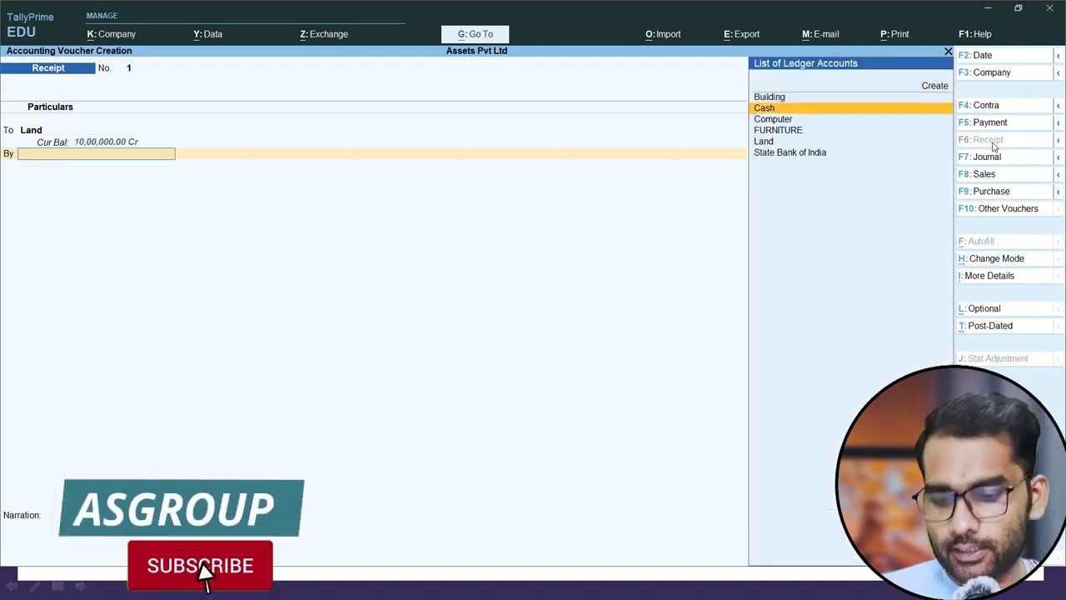
key(Down)
key(Return)
key(BackSpace)
text(5,00,00)
text(00000)
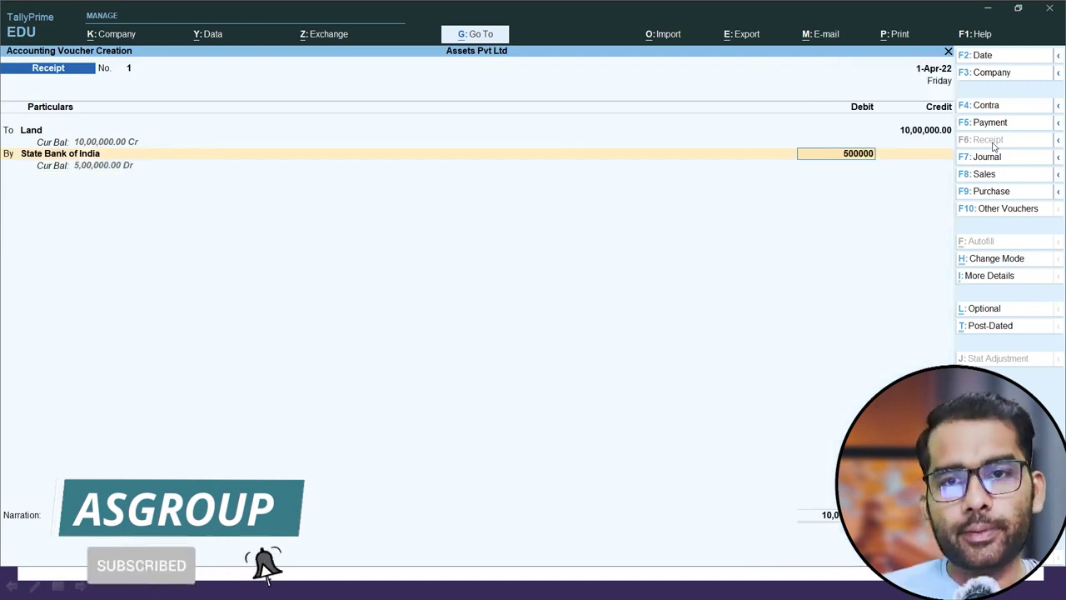
key(Return)
key(Return)
key(Return)
key(Return)
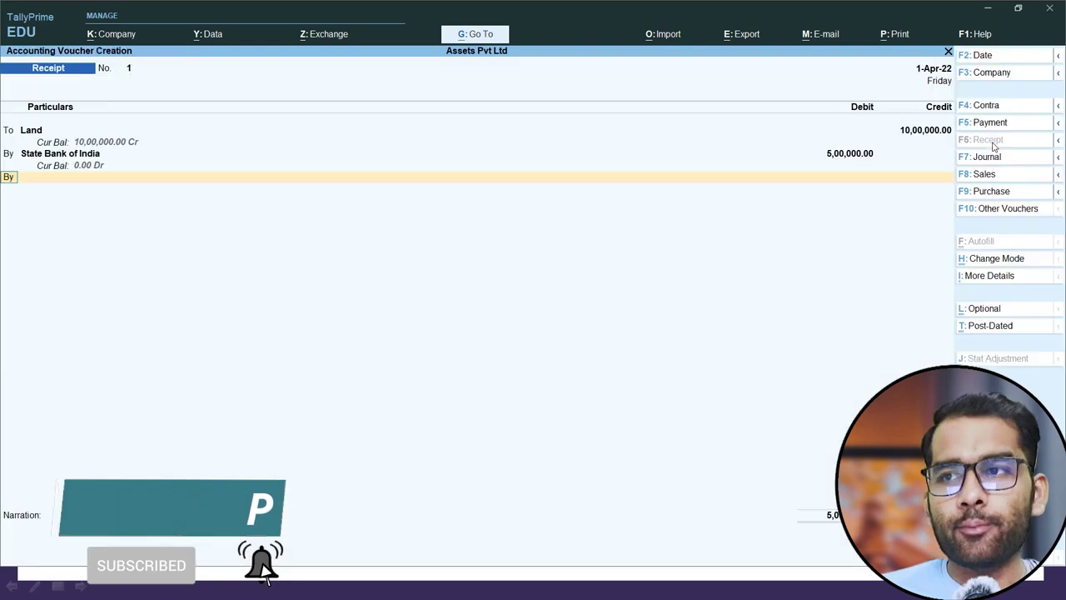
- Create a Bank of Baroda ledger under Bank Accounts for the second debit line and save the receipt voucher with 5,00,000 debited to it
key(alt+c)
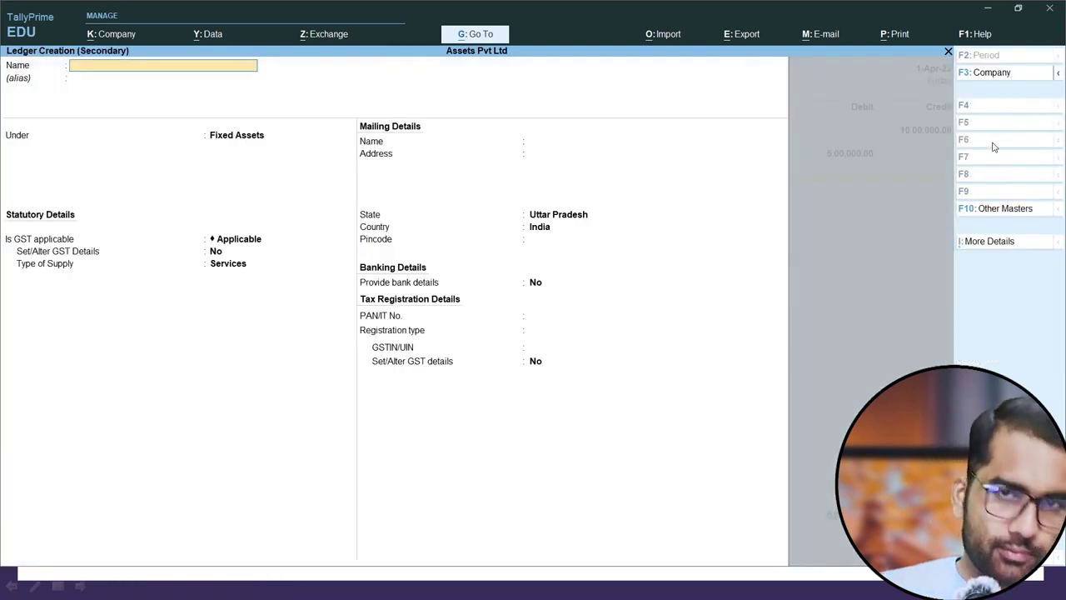
text(Bank of)
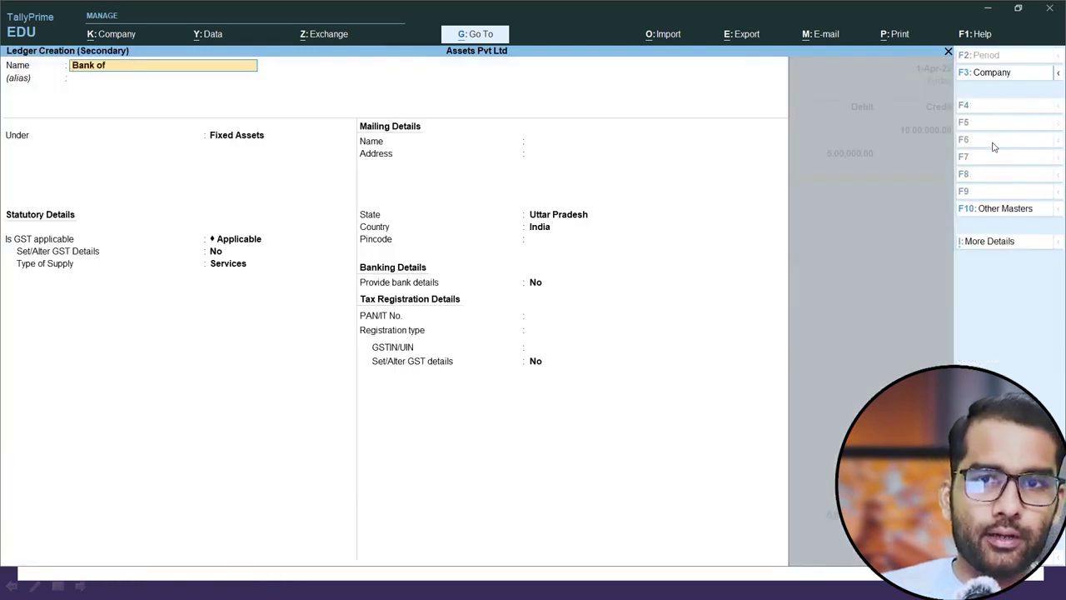
text( Baroda)
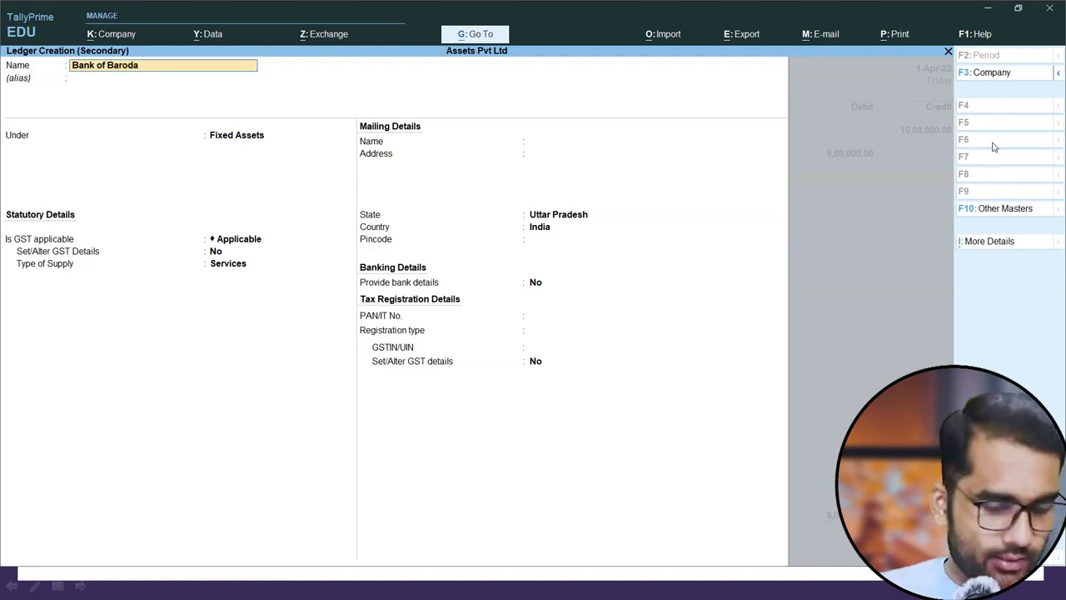
key(Return)
key(Return)
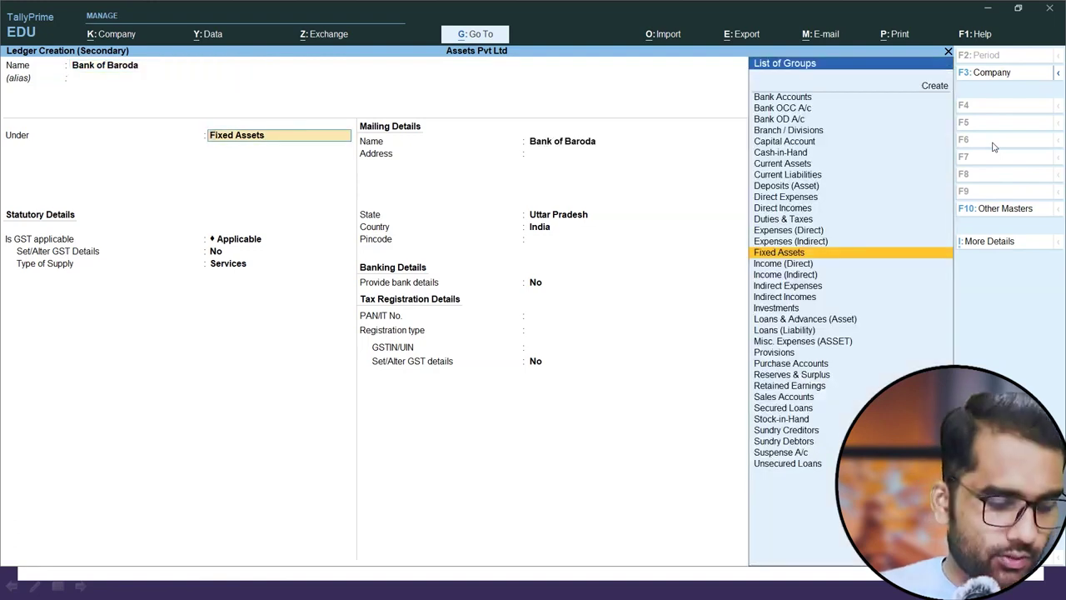
text(B)
key(Return)
key(ctrl+a)
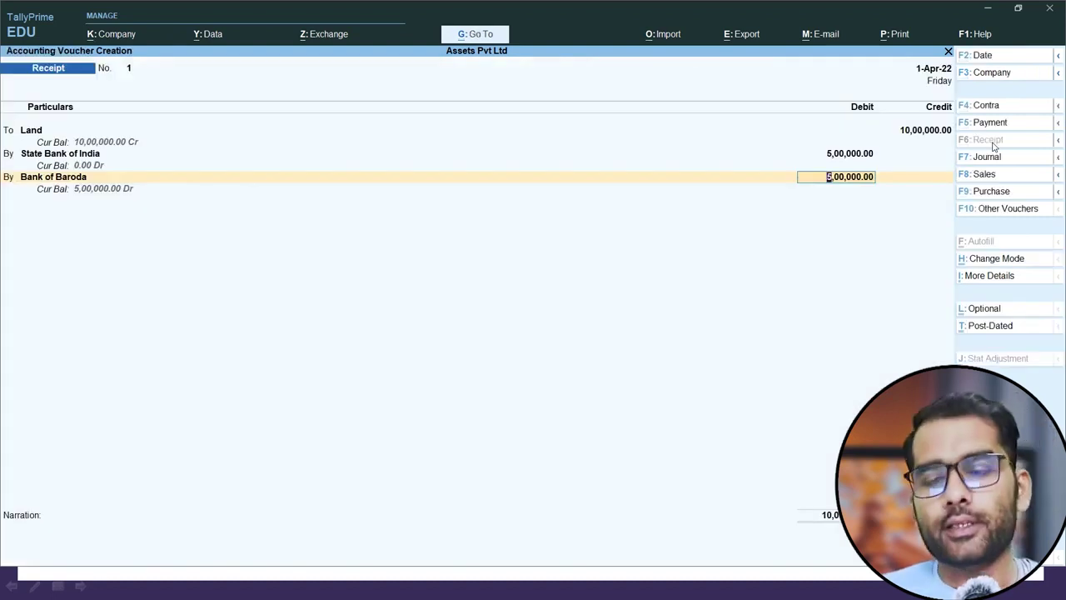
key(ctrl+a)
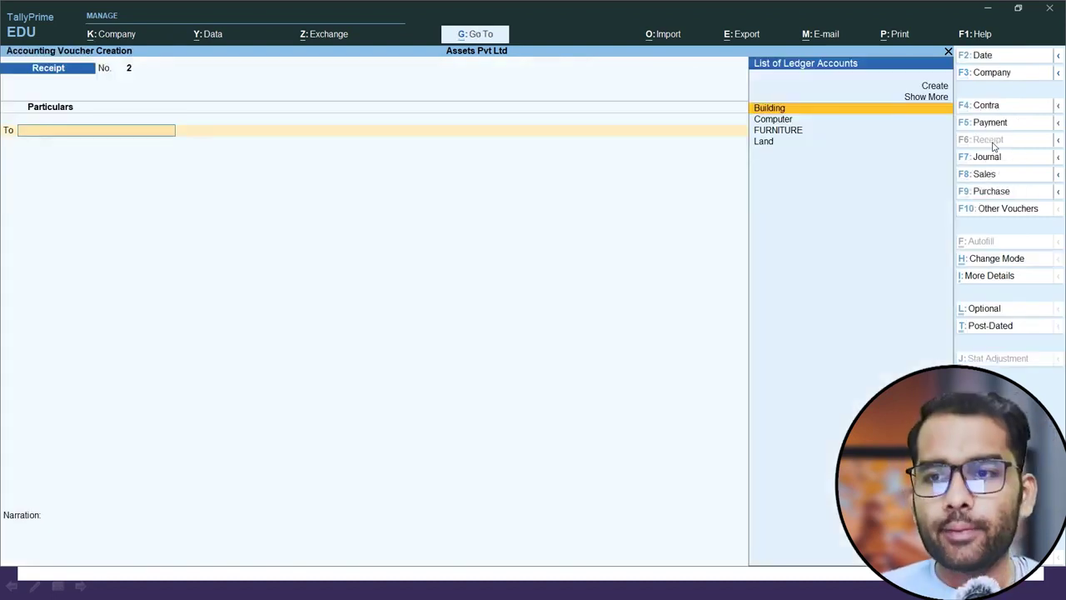
- Check the tools and computer purchase on the practice slide, and debit Computer 50,000 in a new payment voucher
key(alt+Tab)
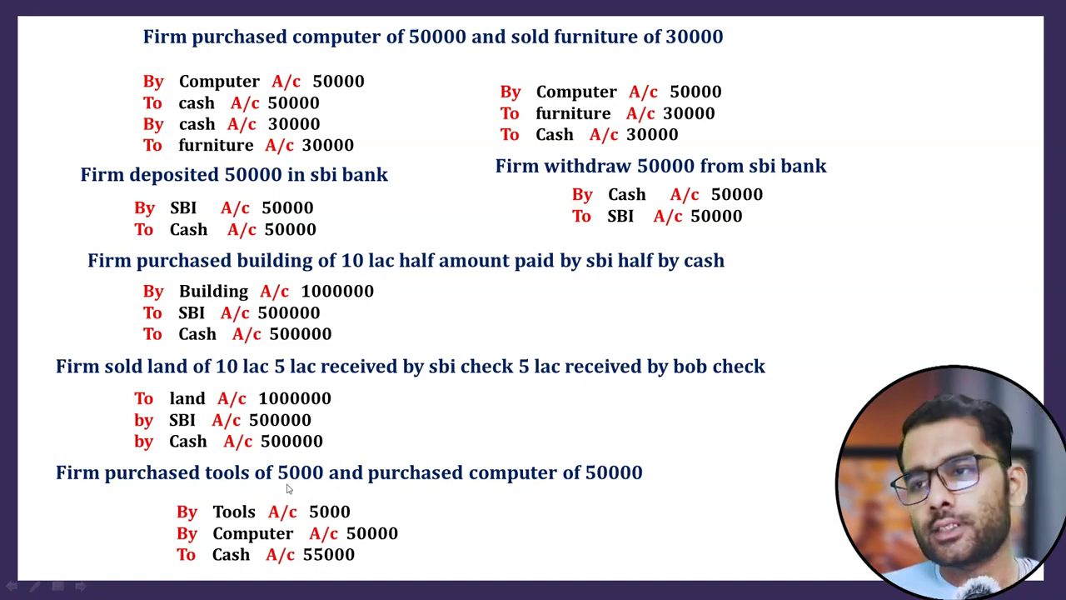
key(alt+Tab)
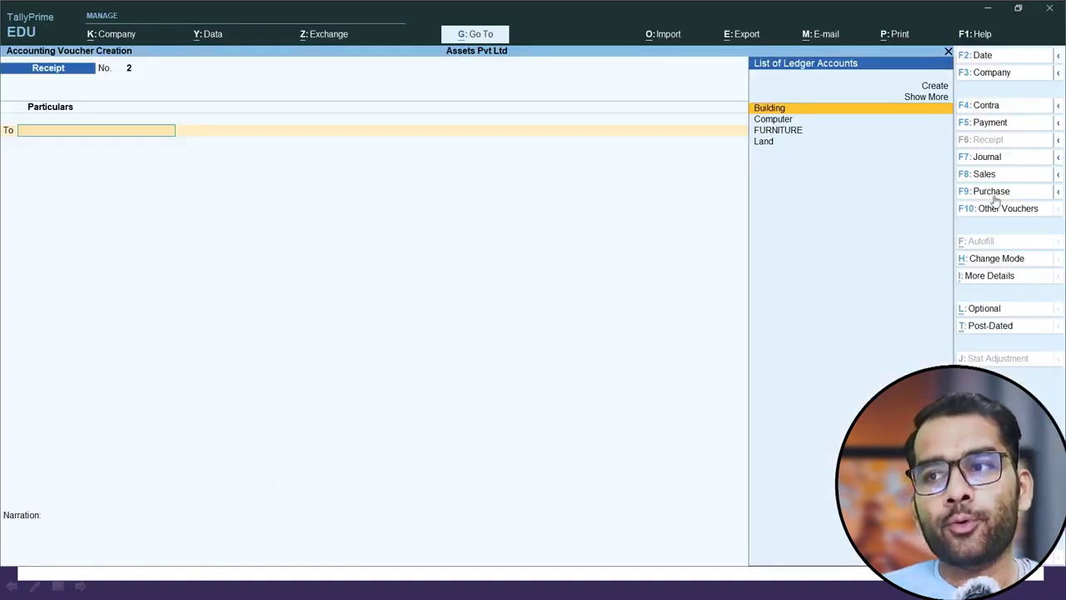
click(997, 125)
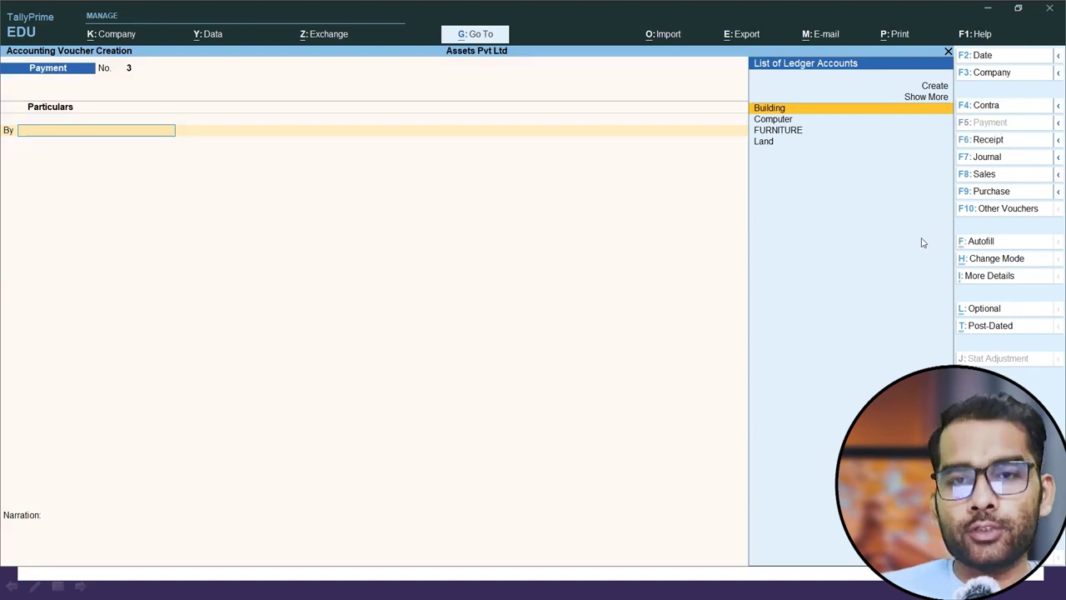
key(Down)
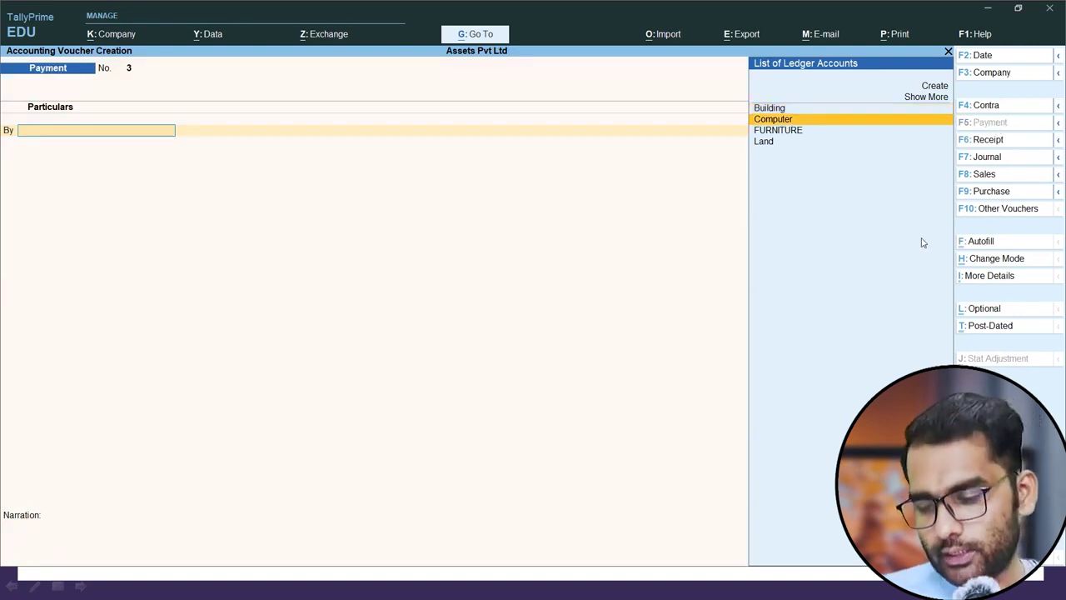
key(Return)
text(5)
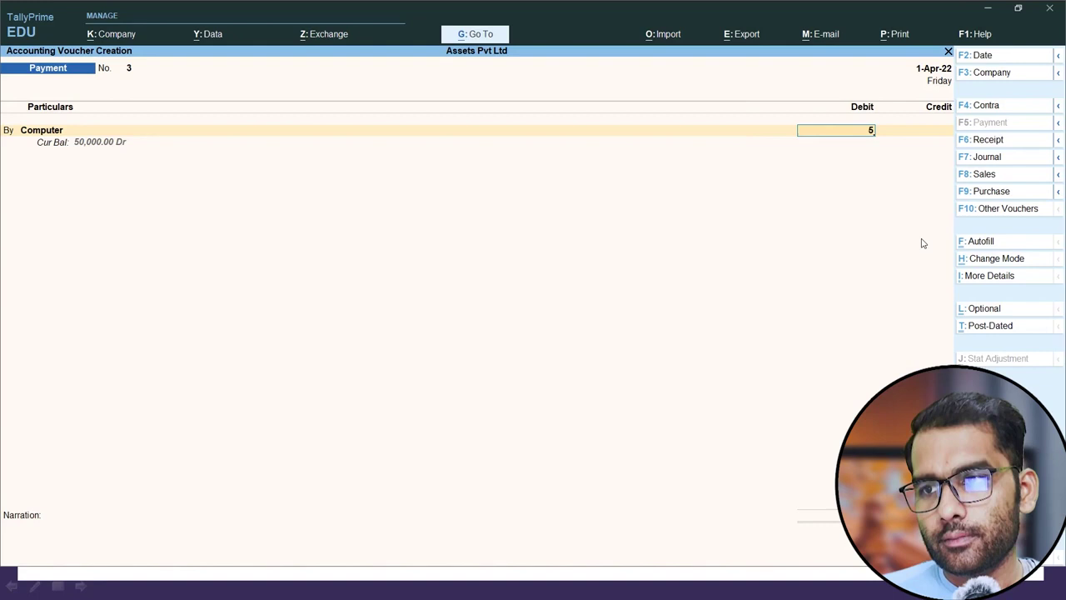
text(0000)
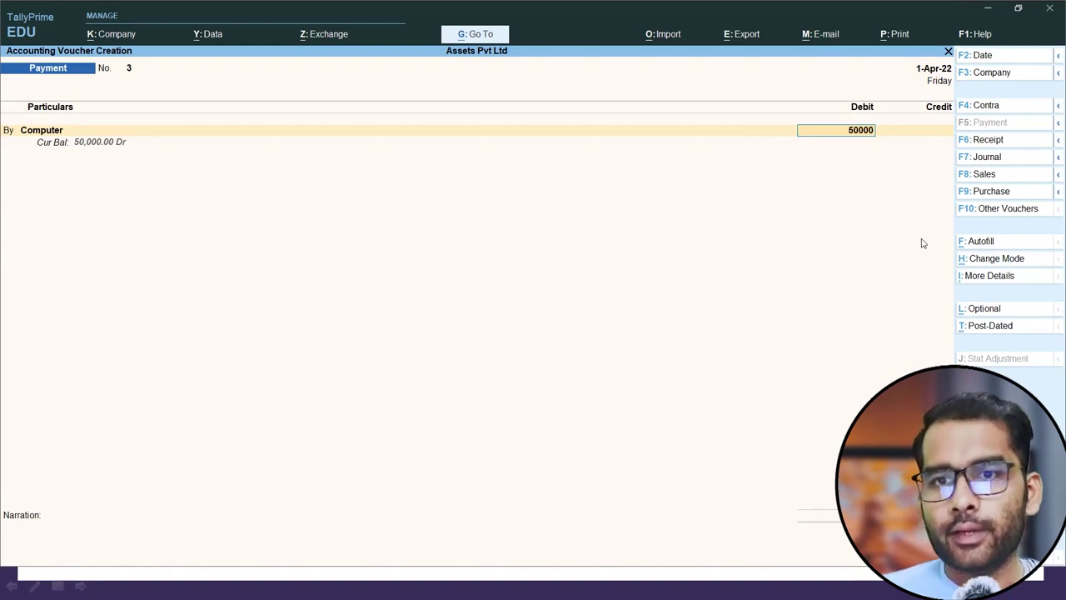
key(Return)
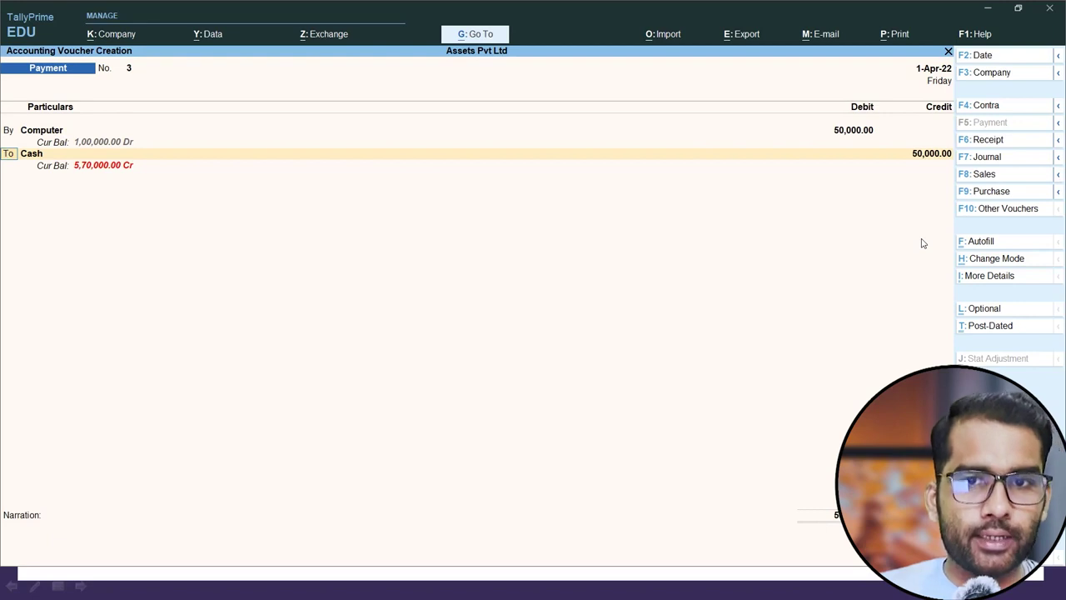
- Change the payment voucher's second line to a debit and create a Tools ledger under Fixed Assets for it
text(b)
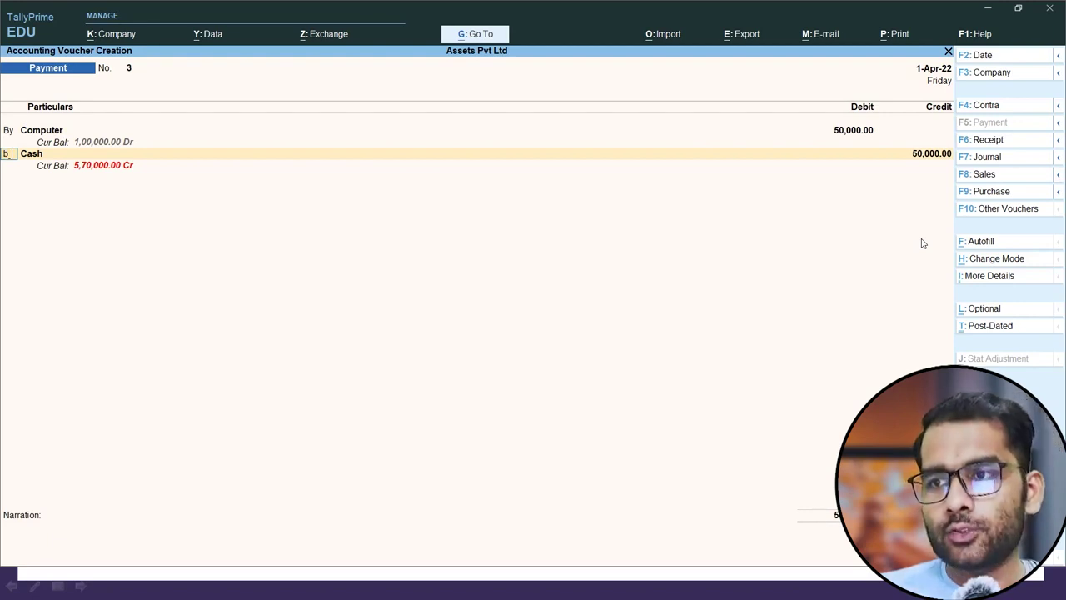
key(Return)
key(Up)
key(Up)
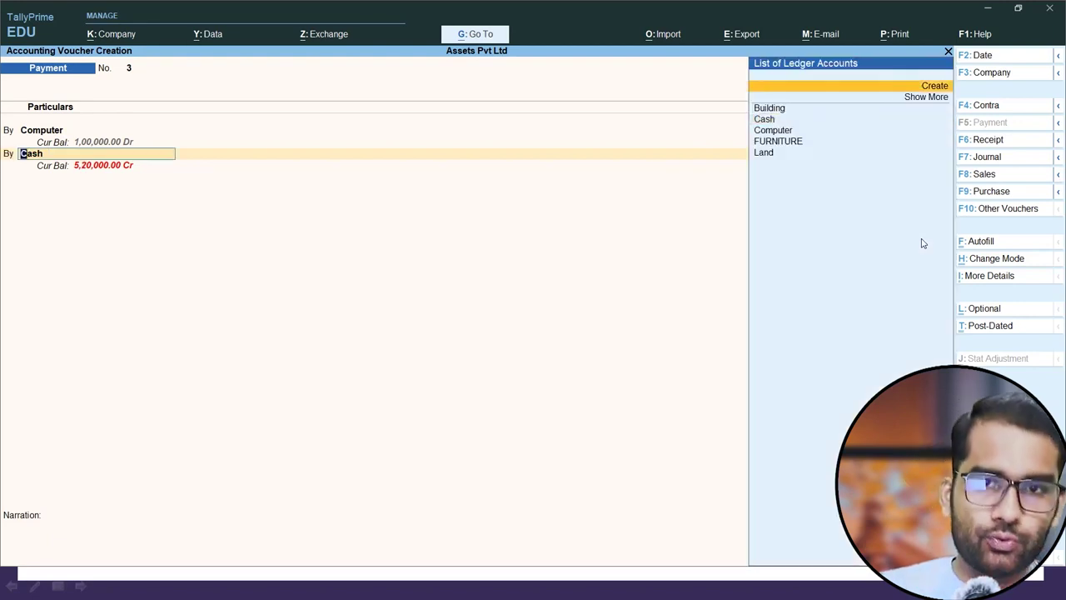
key(Return)
text(Tools)
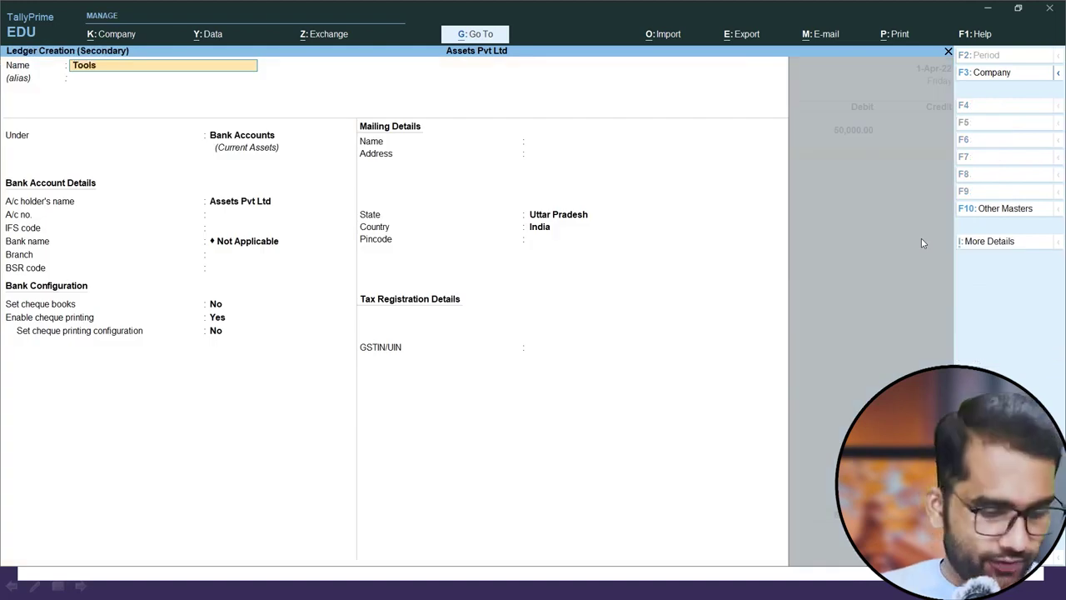
key(Return)
key(Return)
text(F)
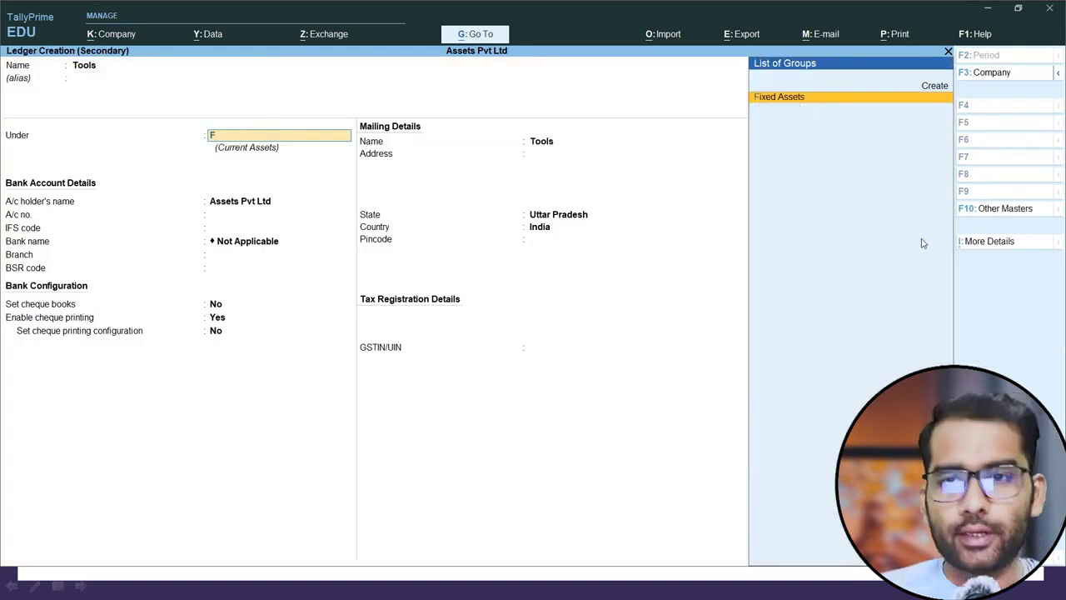
key(Return)
key(ctrl+a)
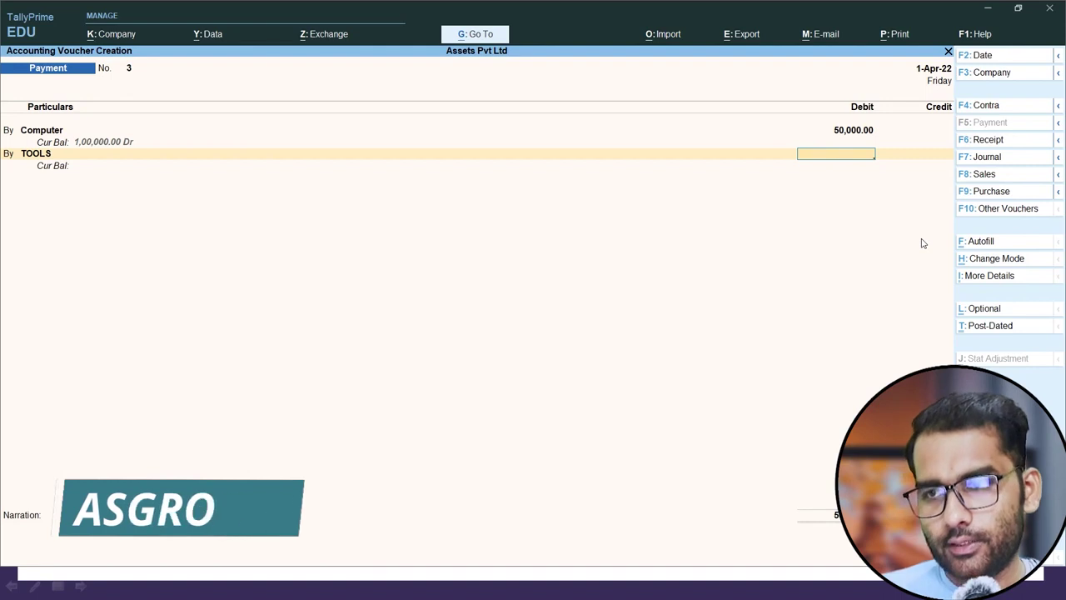
- Debit Tools 5,000 and save the payment voucher with Cash credited 55,000
text(5000)
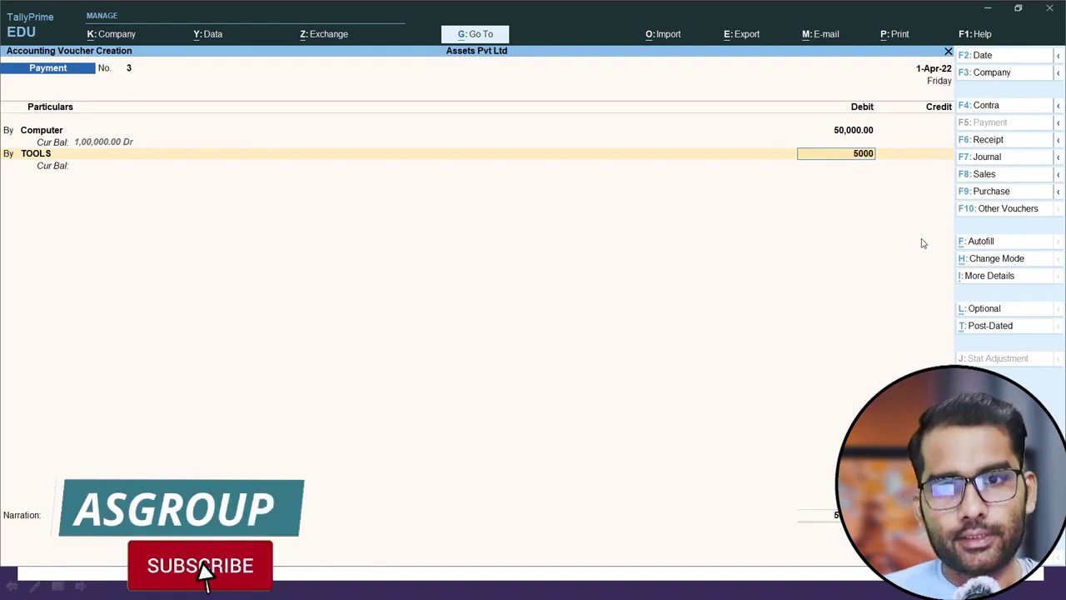
key(Return)
key(Return)
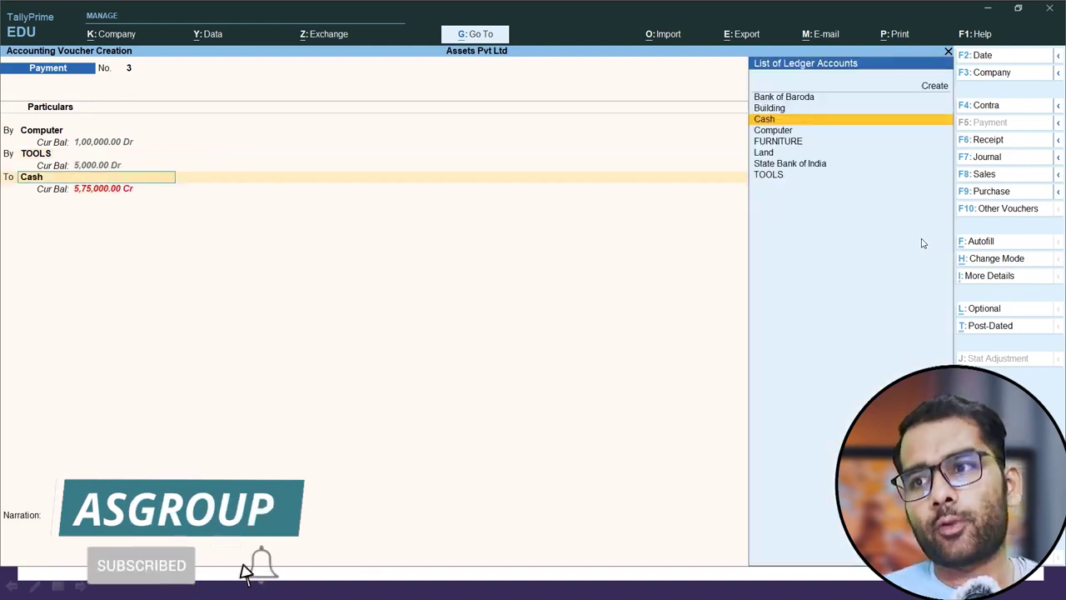
key(Return)
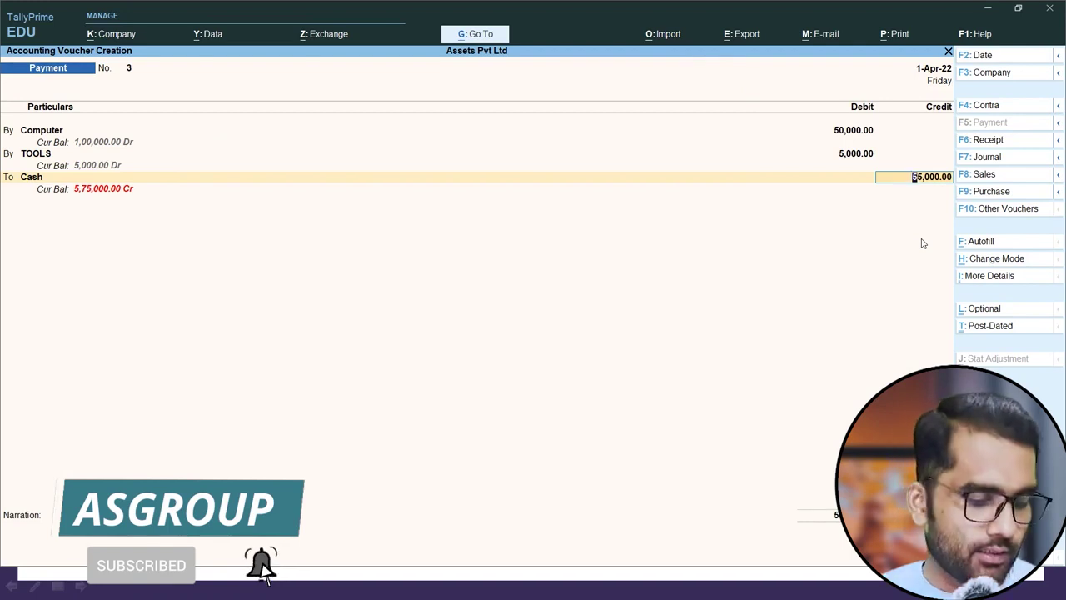
key(ctrl+a)
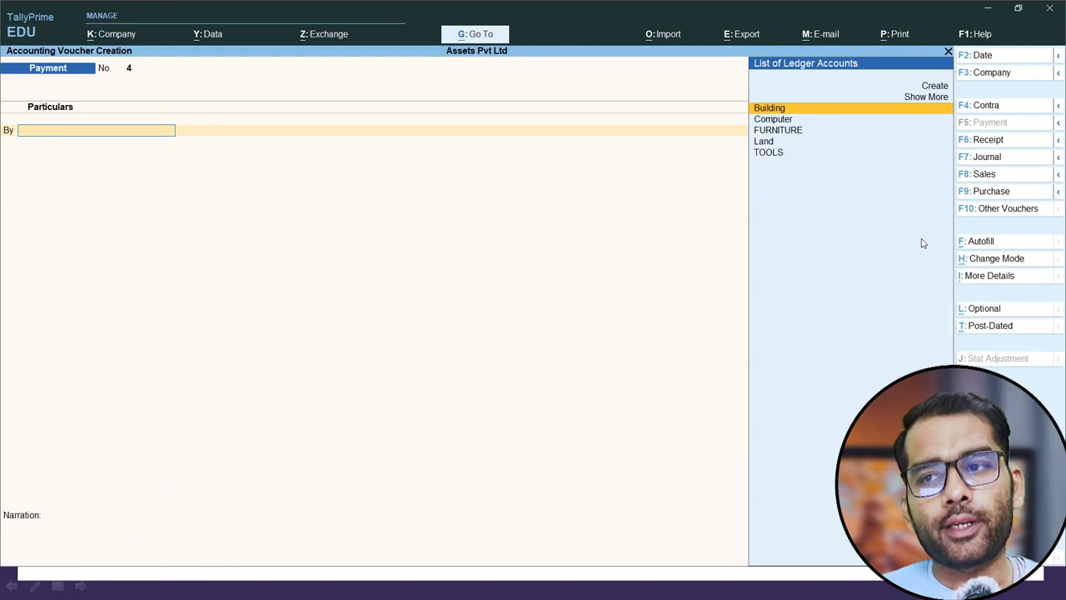
- Leave voucher entry and open the Day Book to review the recorded vouchers
key(Escape)
key(Down)
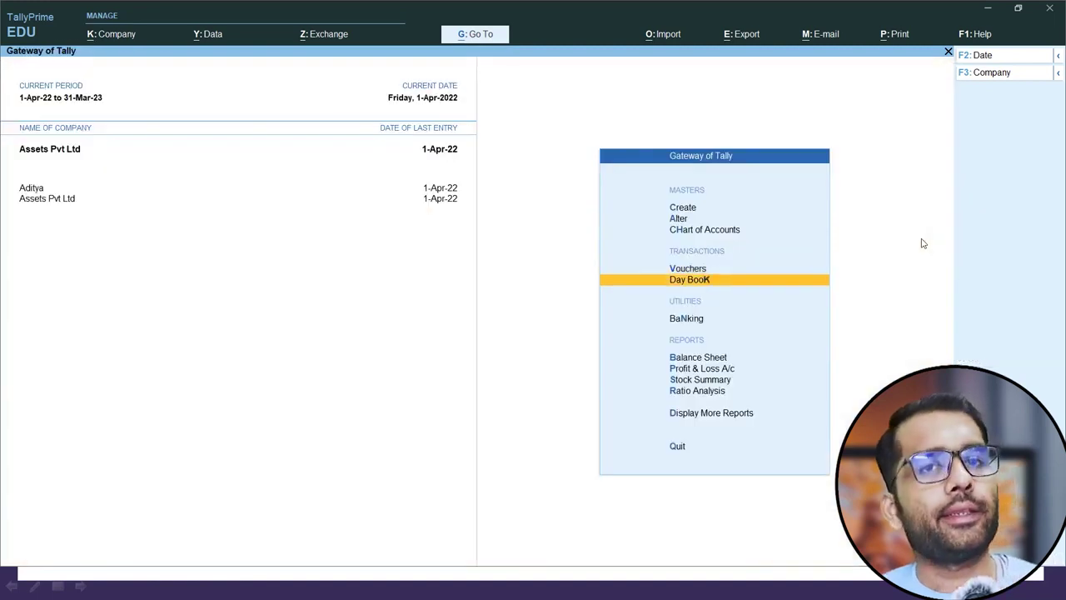
key(Return)
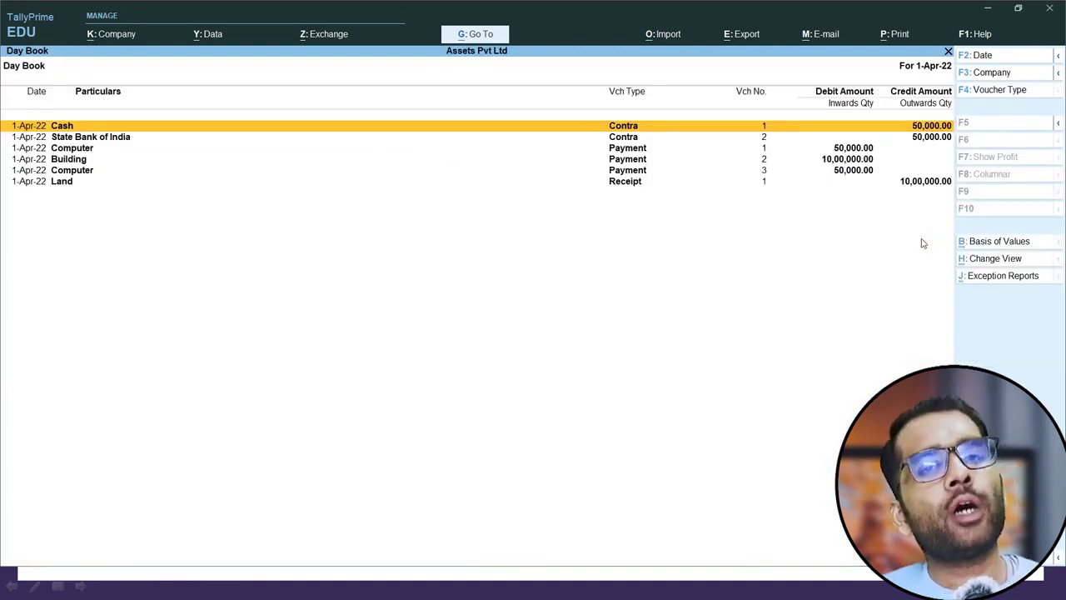